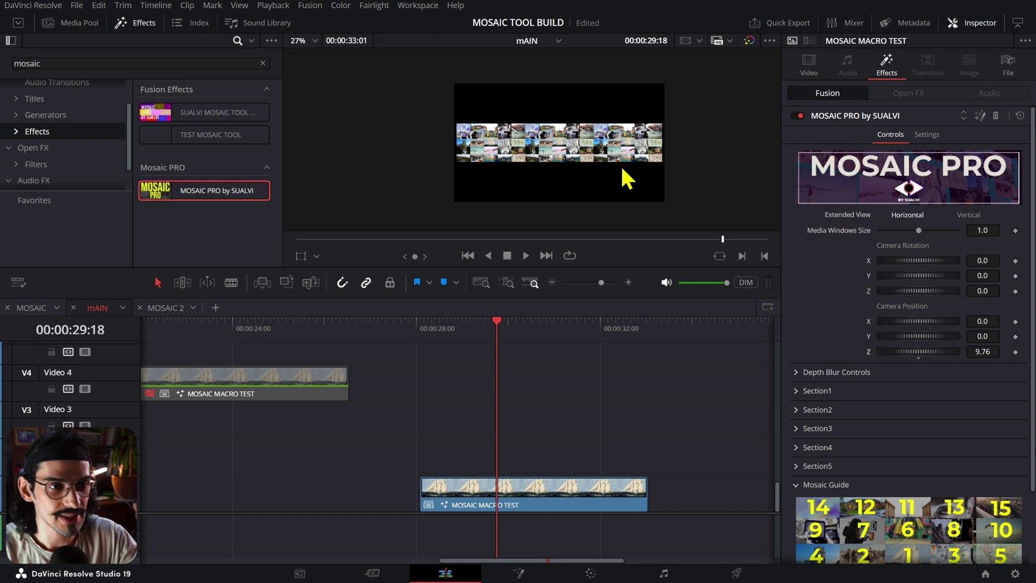
Save the MOSAIC TOOL BUILD project with Ctrl+S now that MOSAIC PRO is applied
key(ctrl+s)
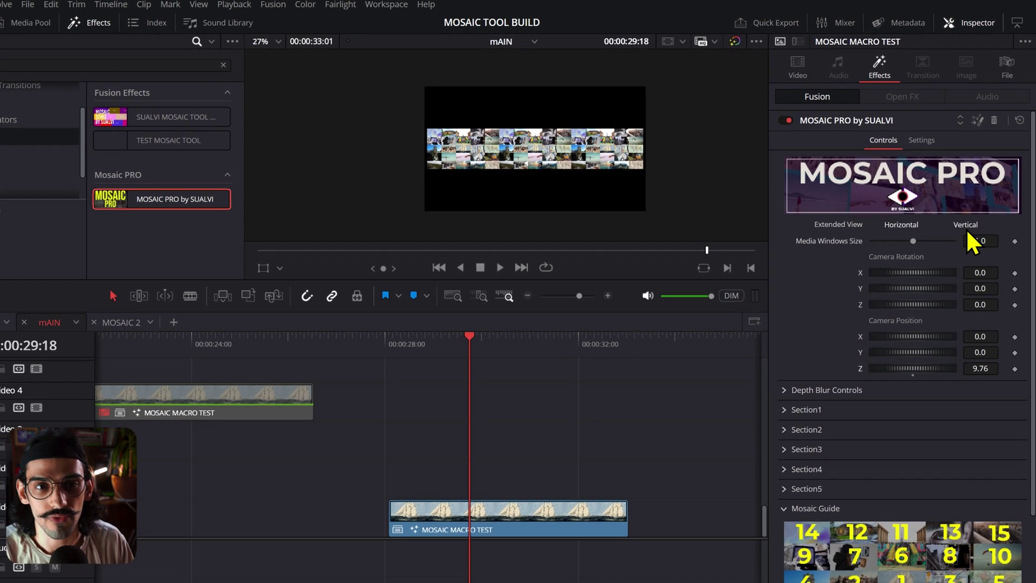
Try the Vertical layout, bring the camera to position Z 3.21, then return to Horizontal
click(966, 229)
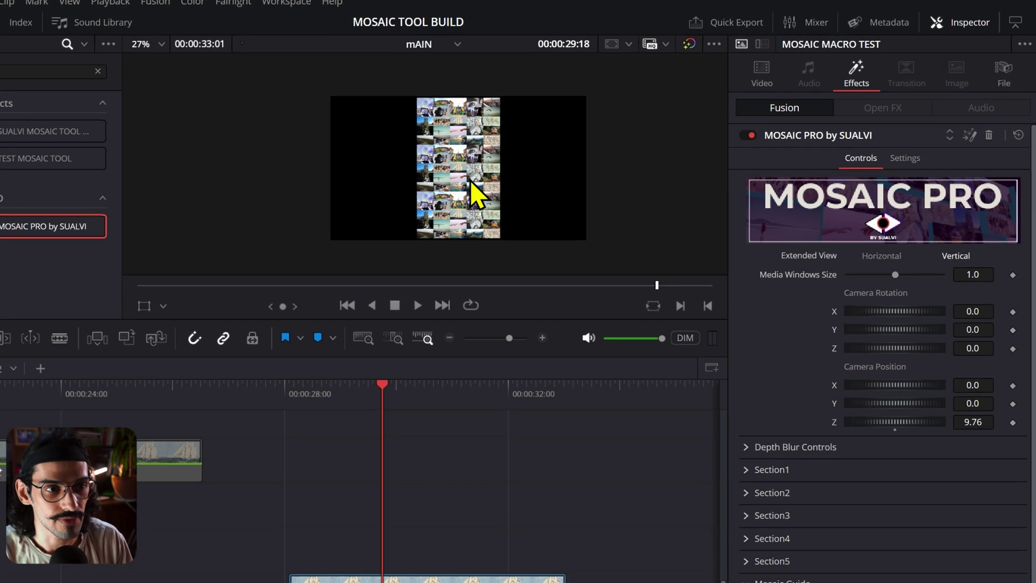
drag(973, 421, 974, 474)
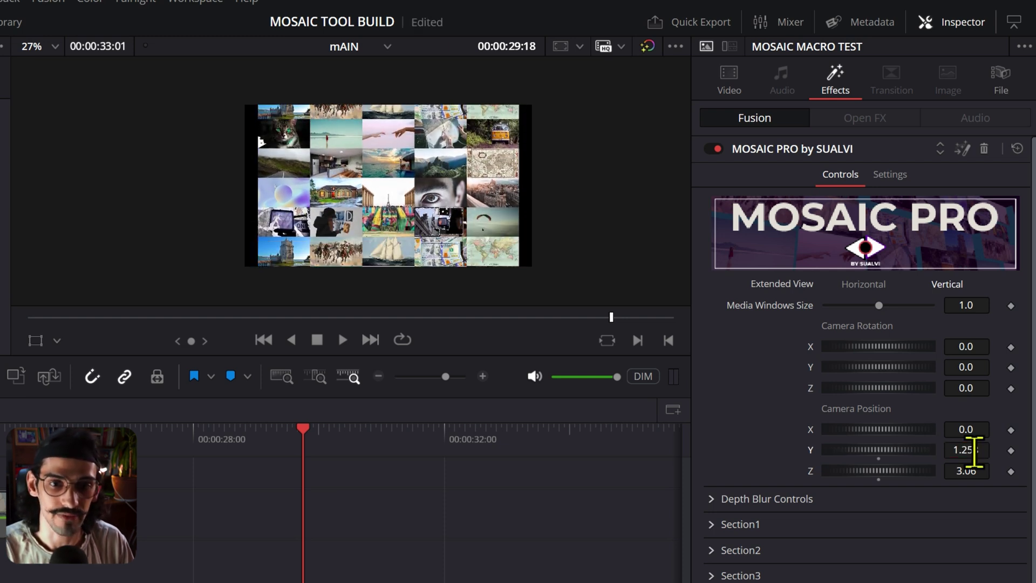
key(ctrl+z)
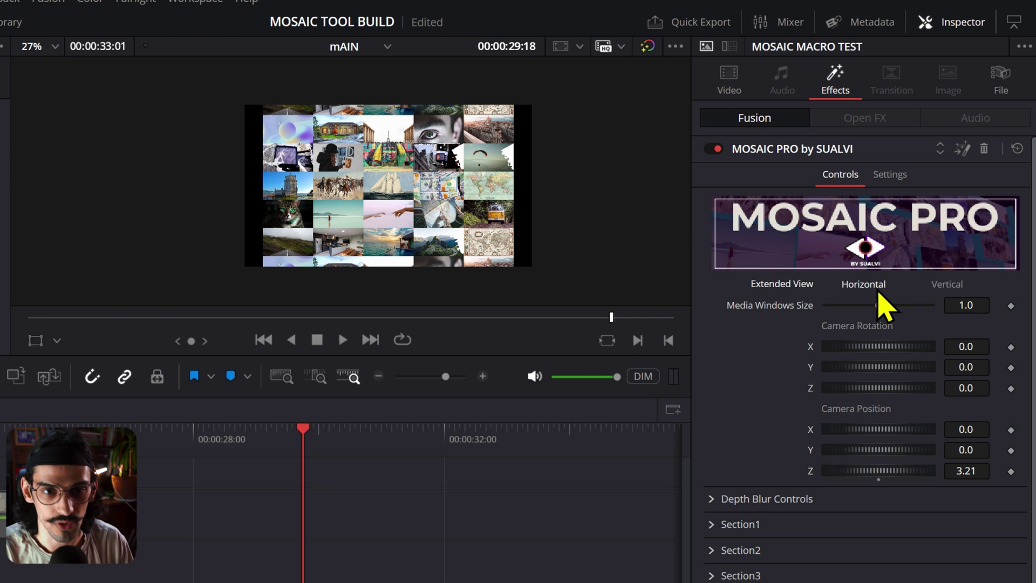
click(877, 292)
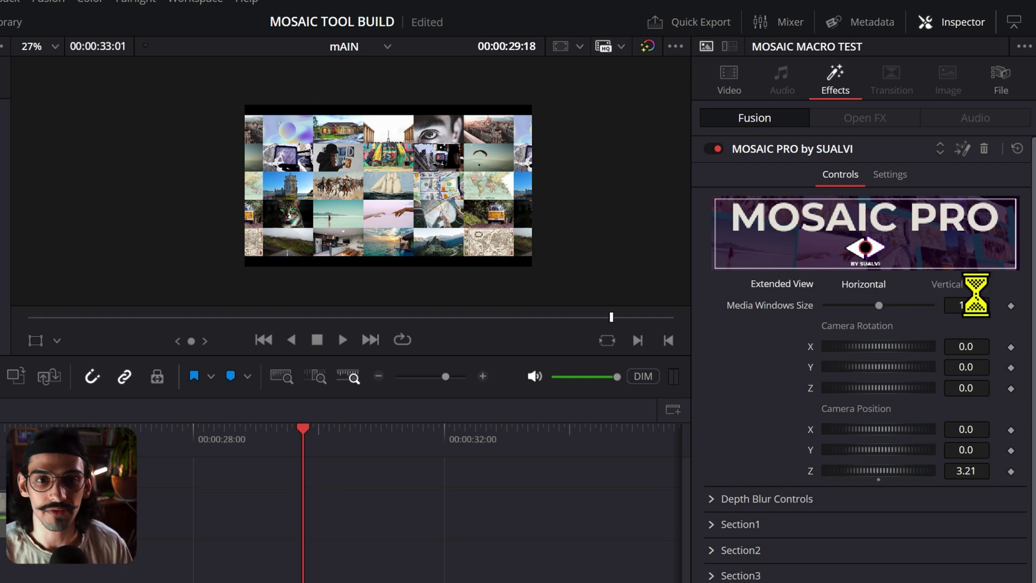
Briefly lower Media Windows Size to 0.941 and zoom the viewer onto the five-row tile grid
drag(965, 304, 952, 304)
mouse_move(425, 163)
mouse_down()
mouse_move(432, 234)
mouse_move(431, 178)
mouse_up()
scroll(432, 260, down, 2)
scroll(406, 210, up, 1)
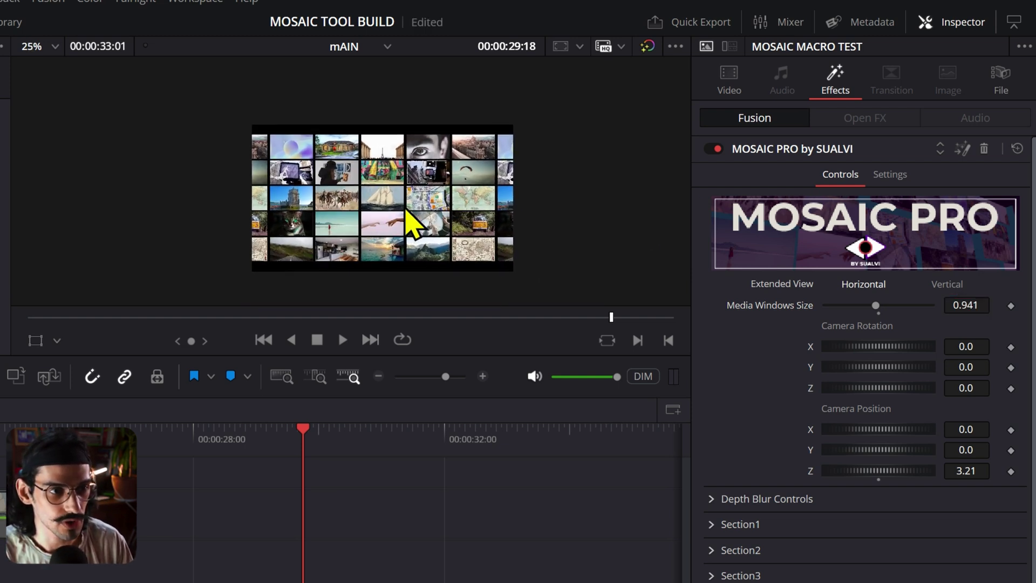
scroll(412, 224, up, 3)
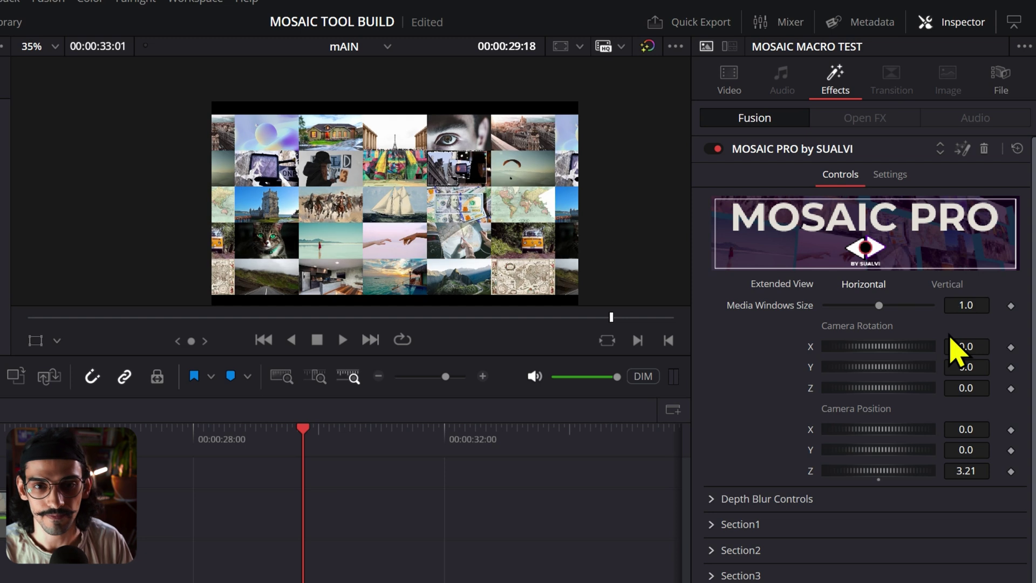
scroll(785, 447, down, 3)
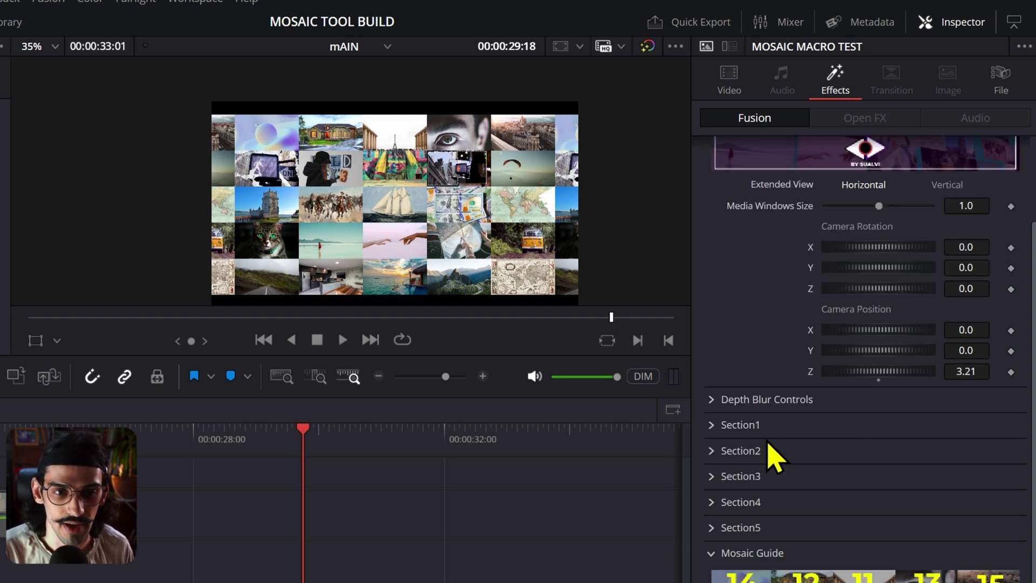
Set camera rotation X 10.3, Y -20.4 and position Y -0.87, then switch Depth Blur on
click(711, 400)
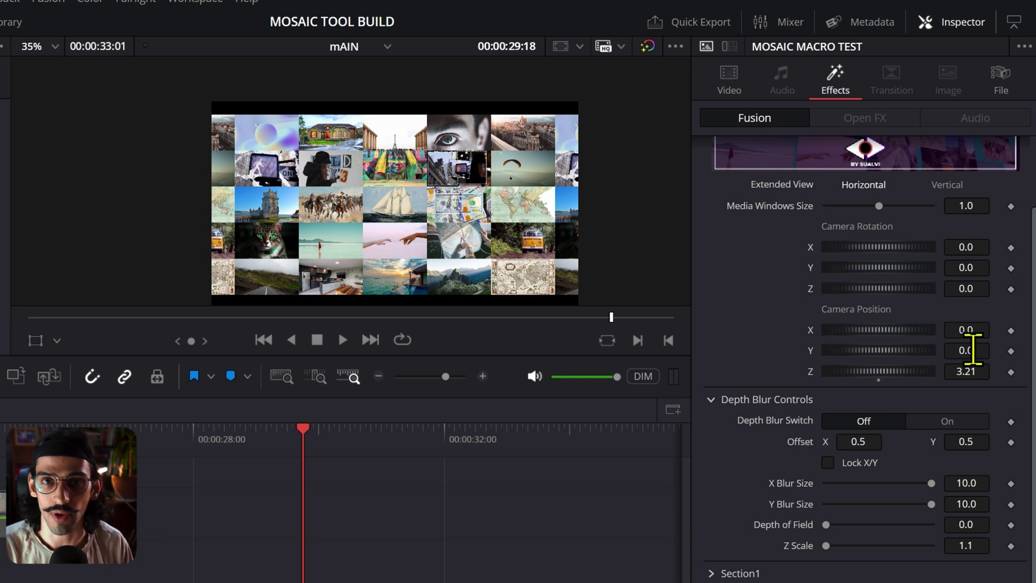
drag(969, 268, 921, 268)
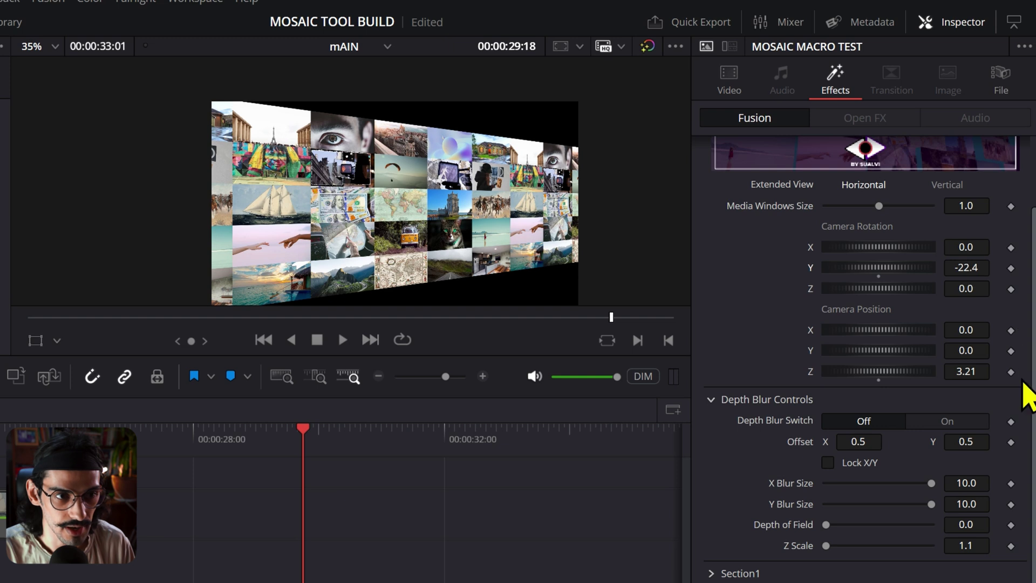
drag(965, 246, 853, 362)
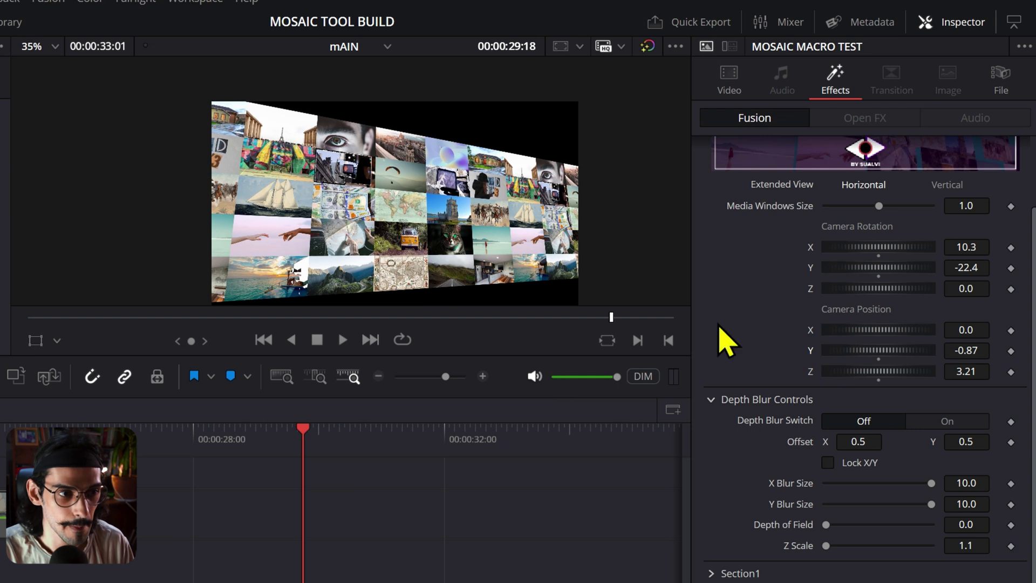
drag(967, 266, 979, 267)
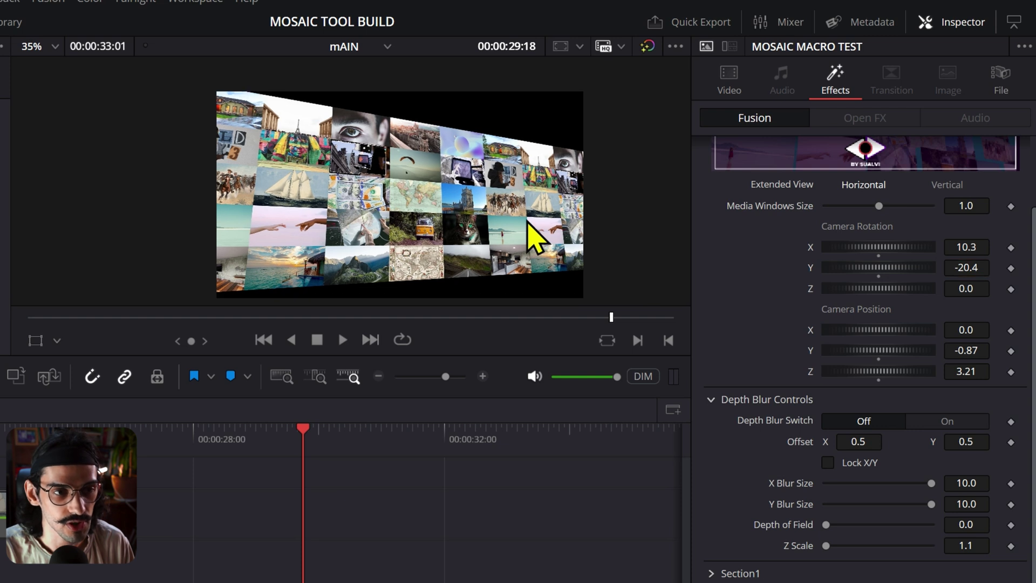
click(946, 423)
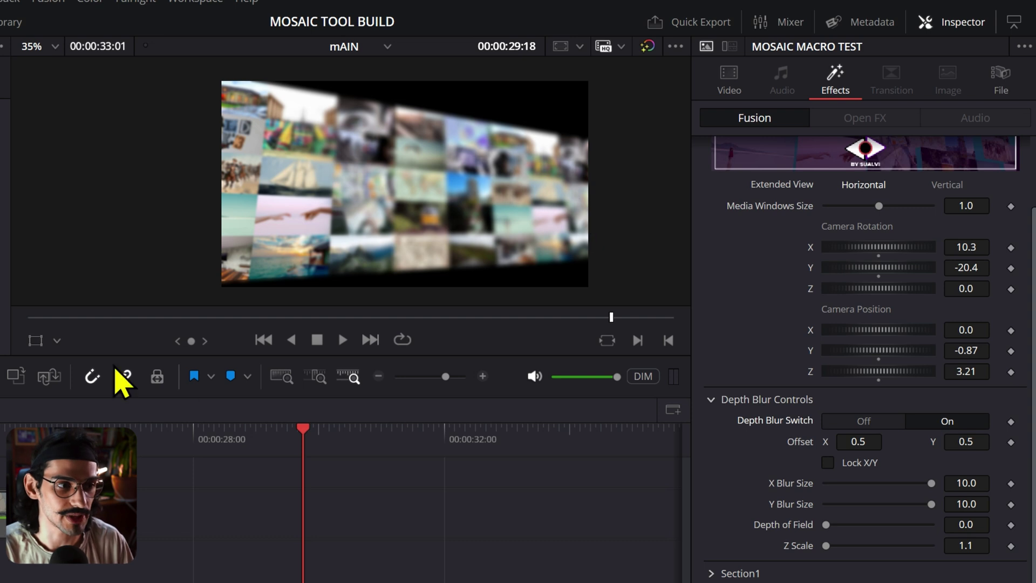
Enable the Fusion overlay and drag the depth blur crosshair across the mosaic
click(57, 340)
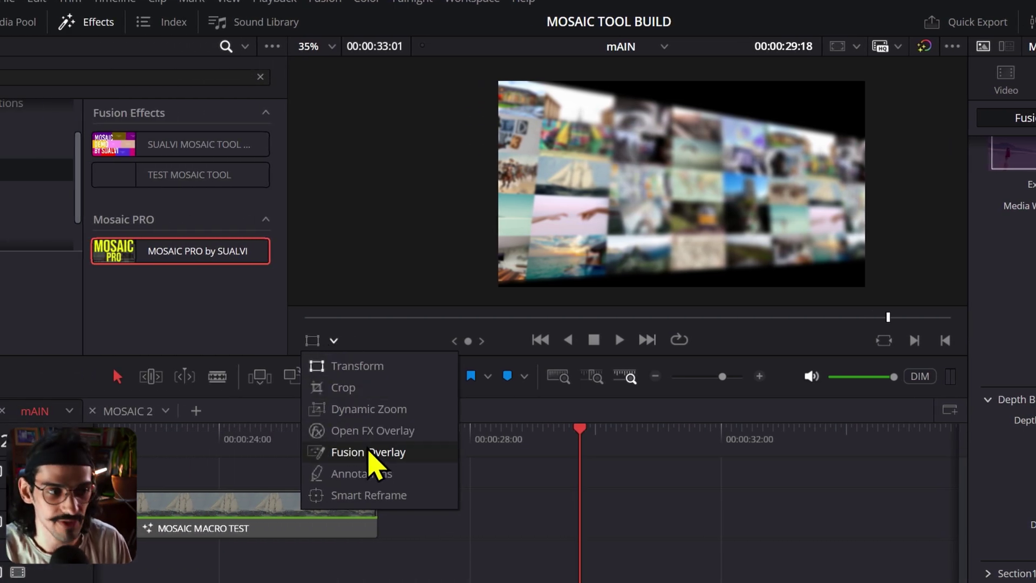
click(371, 455)
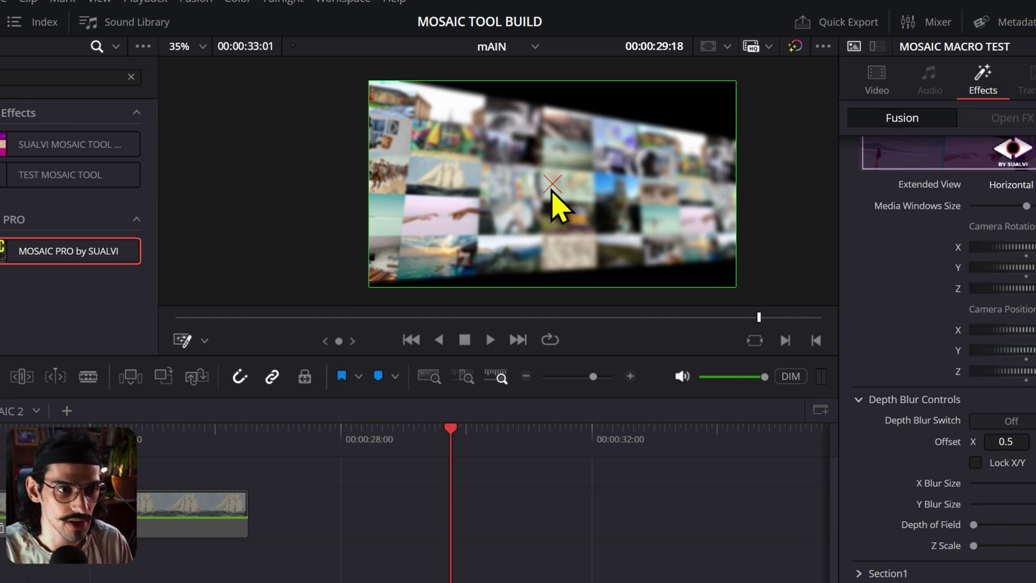
drag(404, 190, 117, 139)
drag(35, 139, 547, 221)
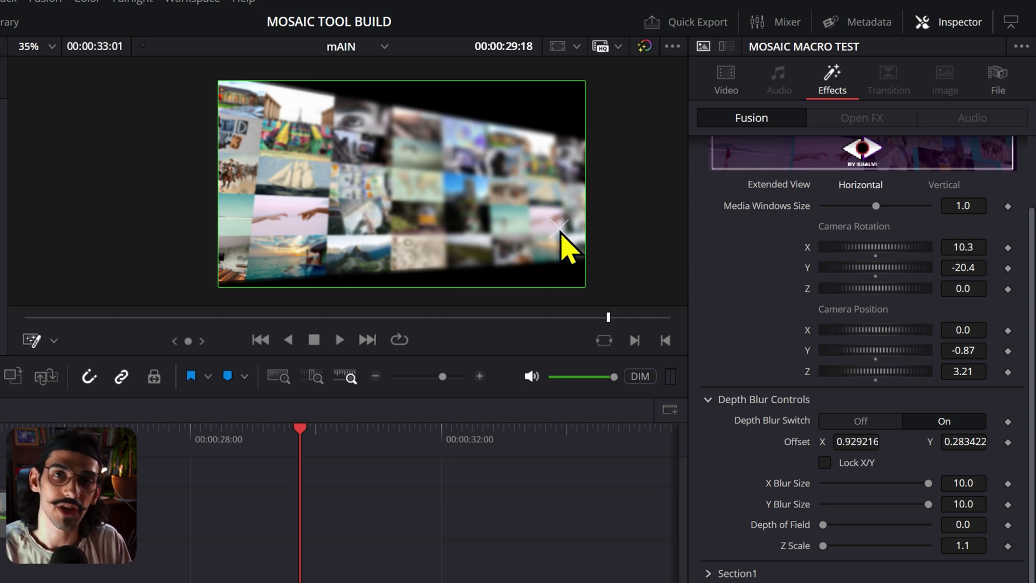
Pan and zoom the viewer to check the focus offset at X 1.658266, Y 0.101403
scroll(565, 250, down, 2)
scroll(504, 214, up, 2)
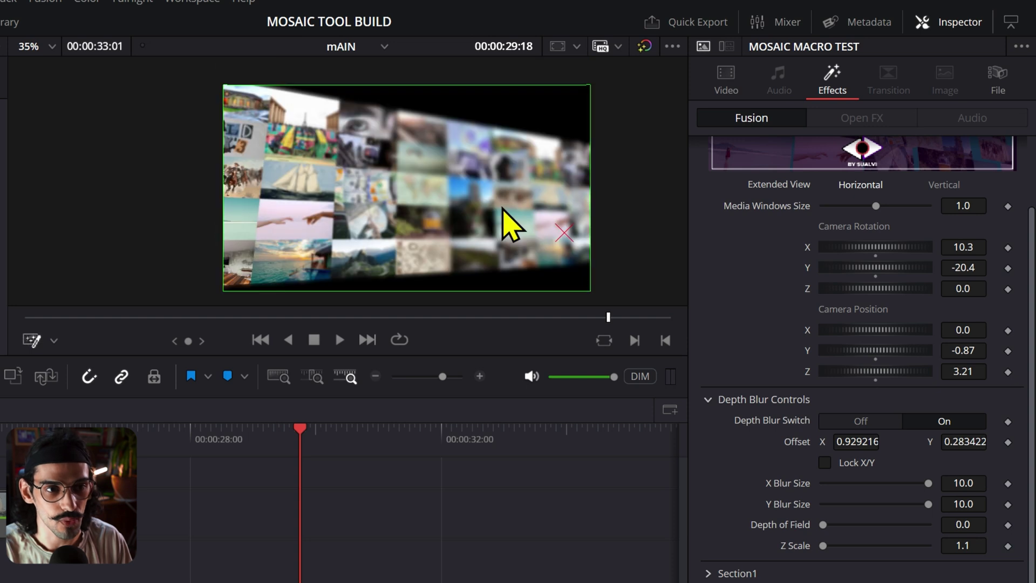
drag(537, 235, 661, 256)
drag(572, 227, 613, 258)
scroll(550, 239, down, 2)
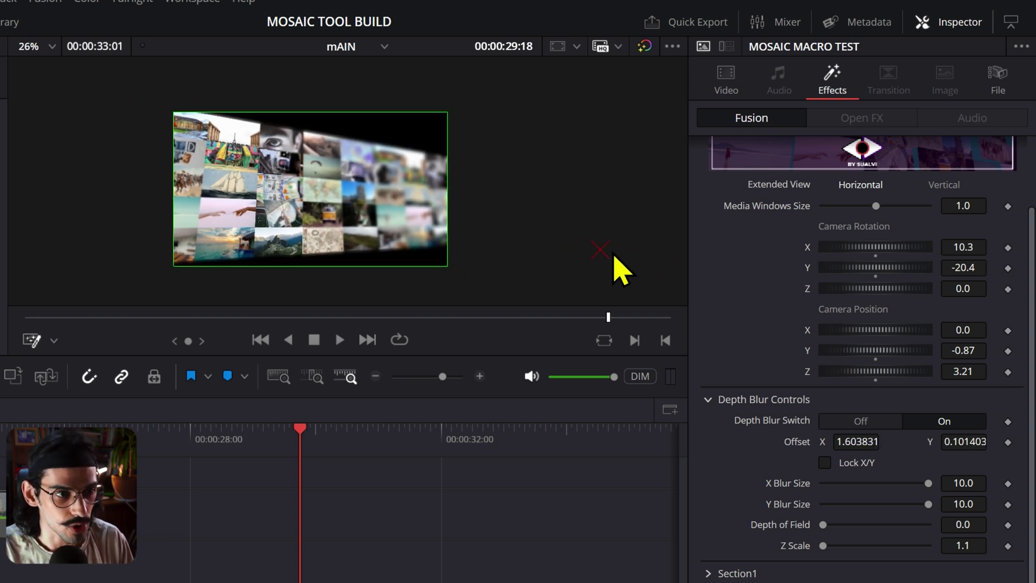
scroll(286, 234, up, 2)
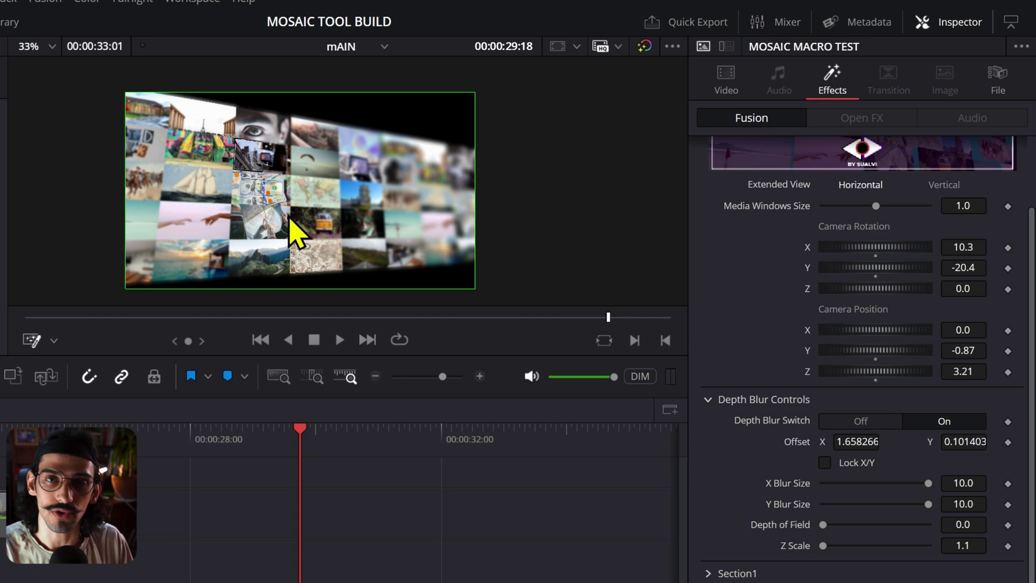
scroll(289, 210, down, 1)
drag(288, 210, 316, 211)
scroll(316, 211, down, 1)
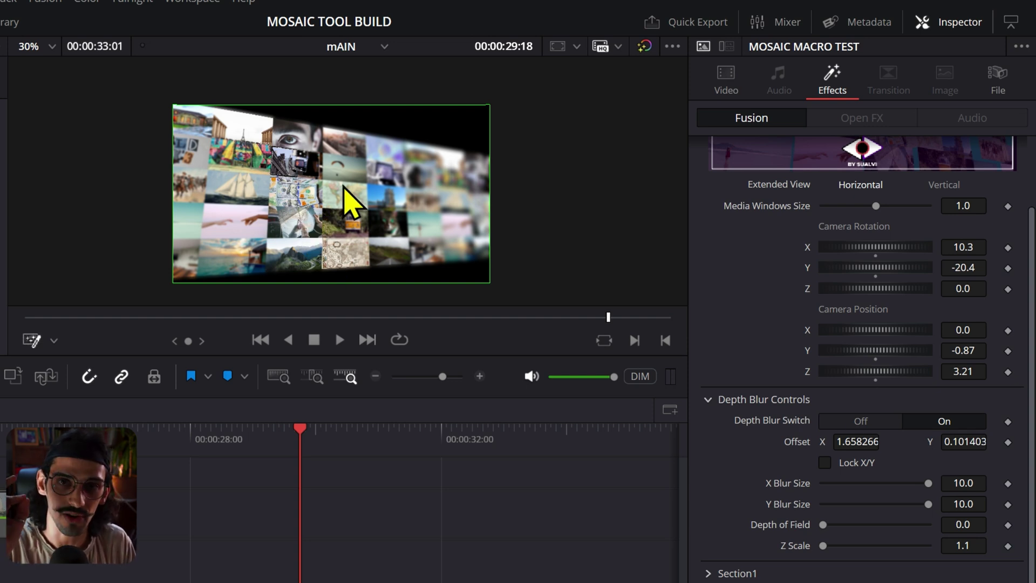
scroll(346, 194, up, 6)
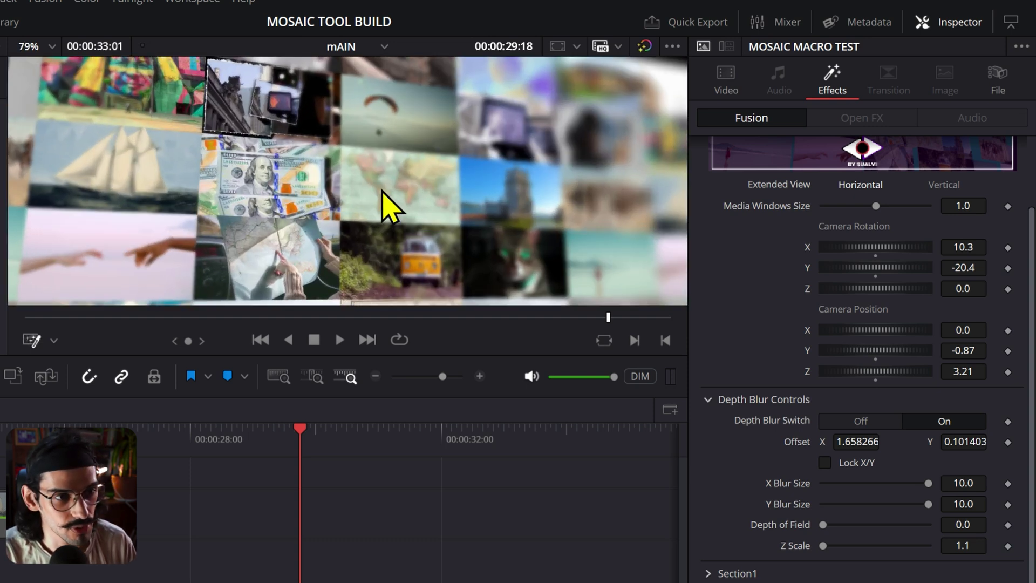
scroll(381, 191, down, 3)
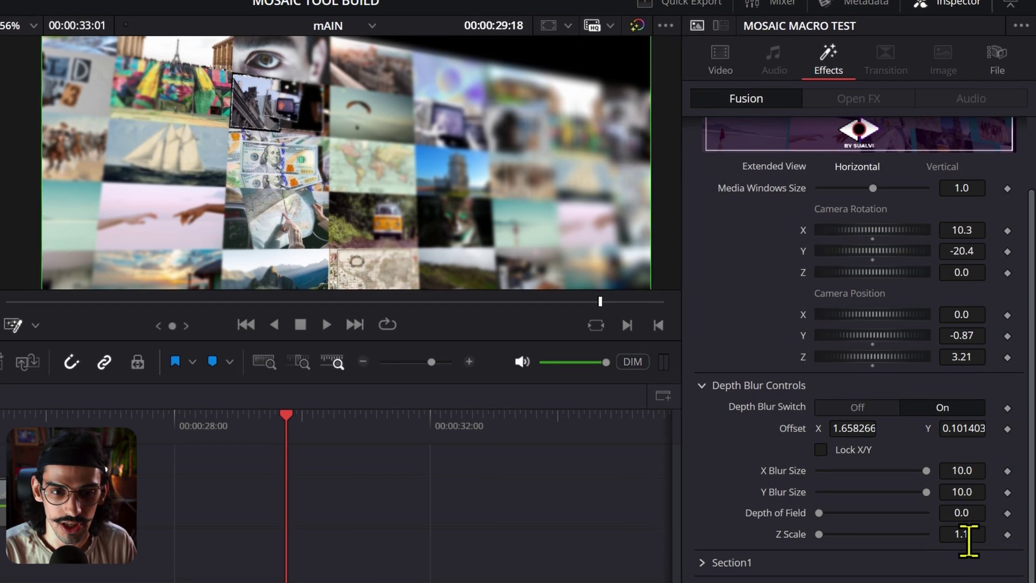
Test a Depth of Field of 30, then bring it back to 0
click(961, 512)
text(30)
key(Return)
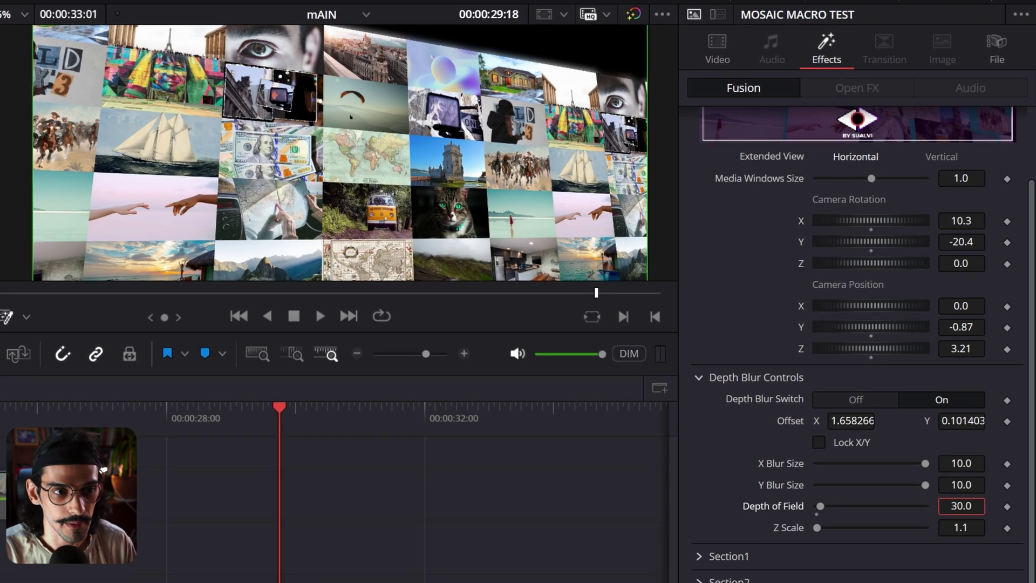
drag(978, 506, 960, 507)
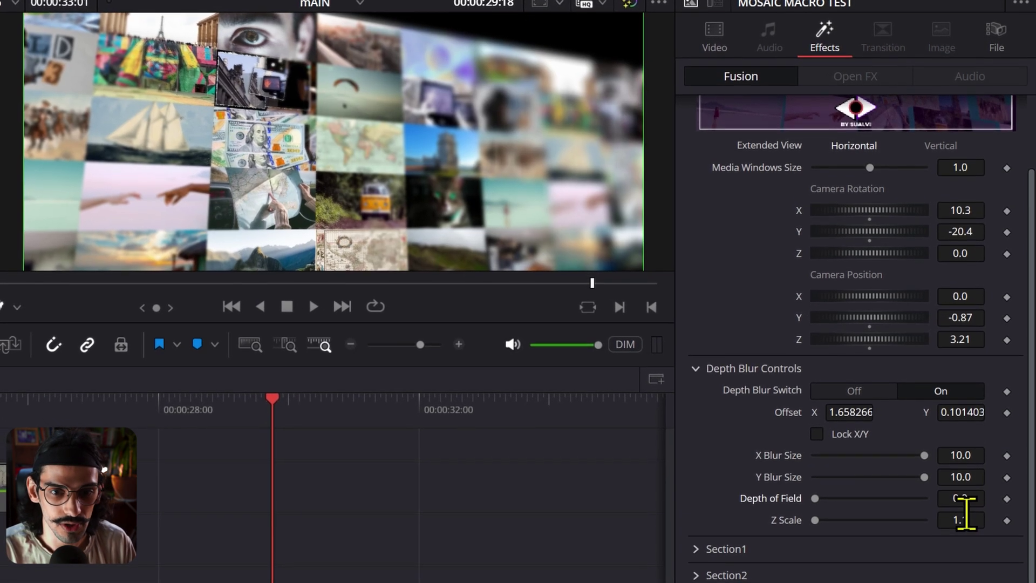
Set Z Scale to 0.5 and switch the Depth Blur off
click(962, 520)
scroll(959, 511, down, 10)
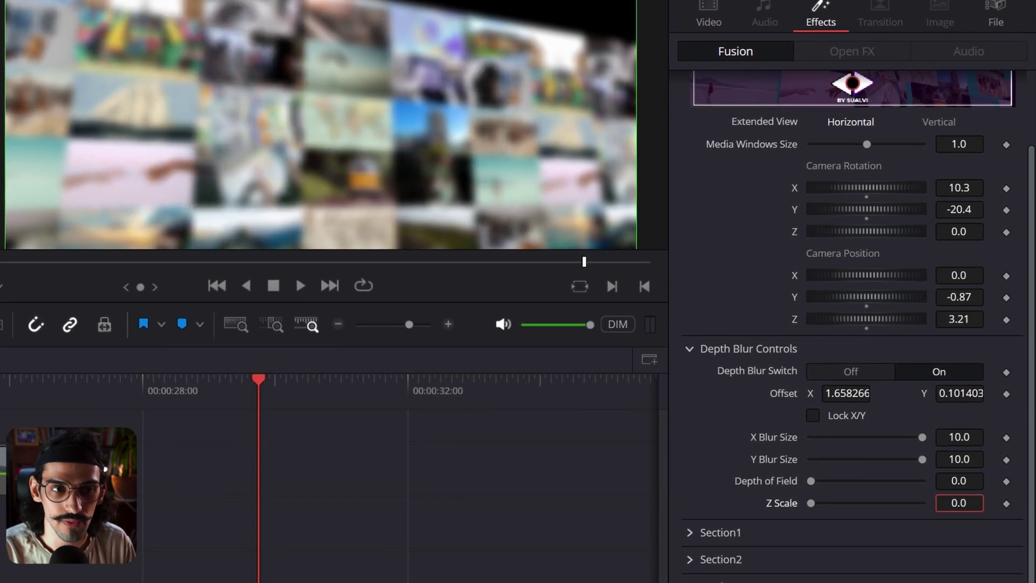
scroll(966, 504, up, 2)
scroll(964, 493, up, 3)
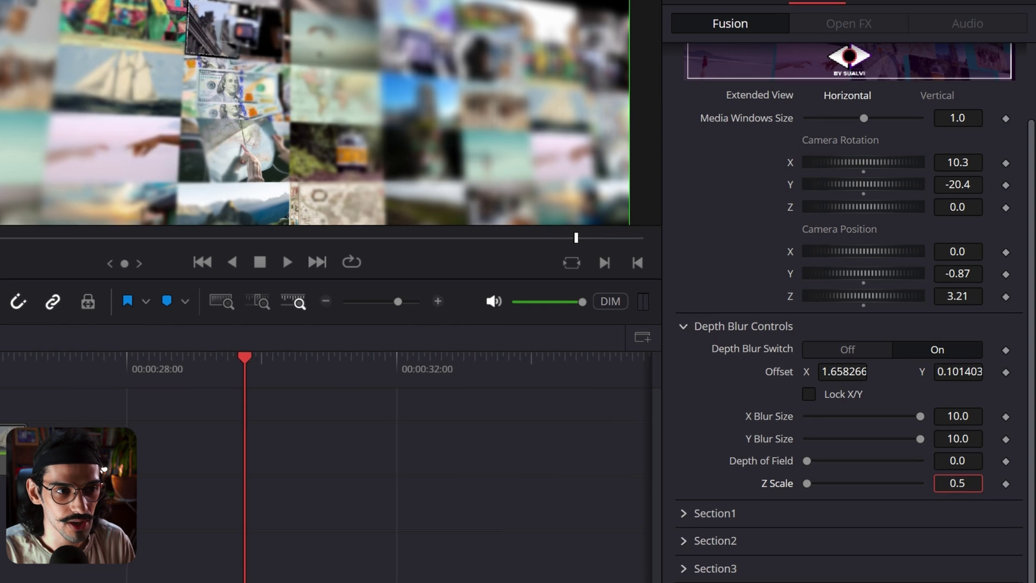
drag(969, 487, 990, 487)
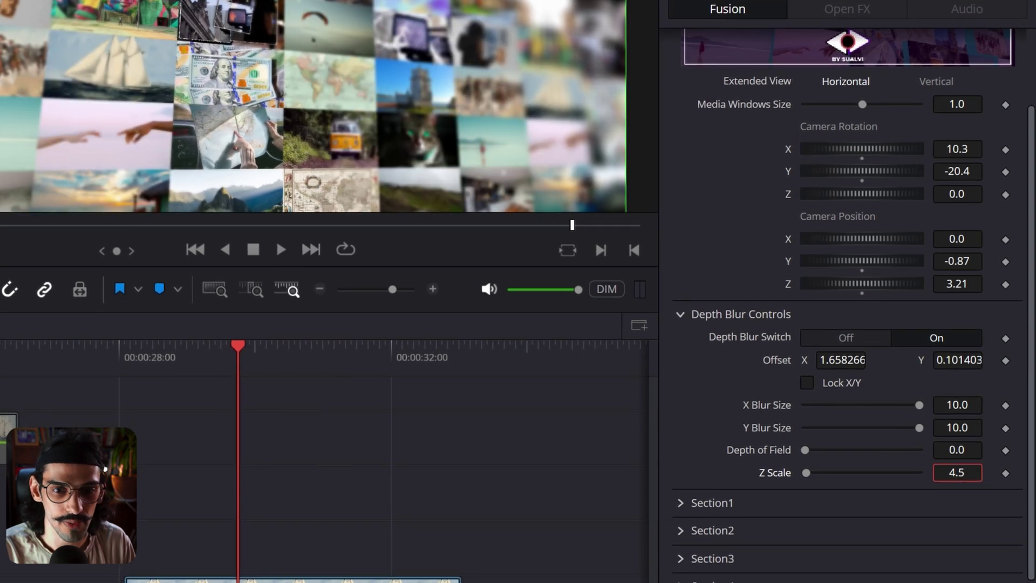
key(ctrl+z)
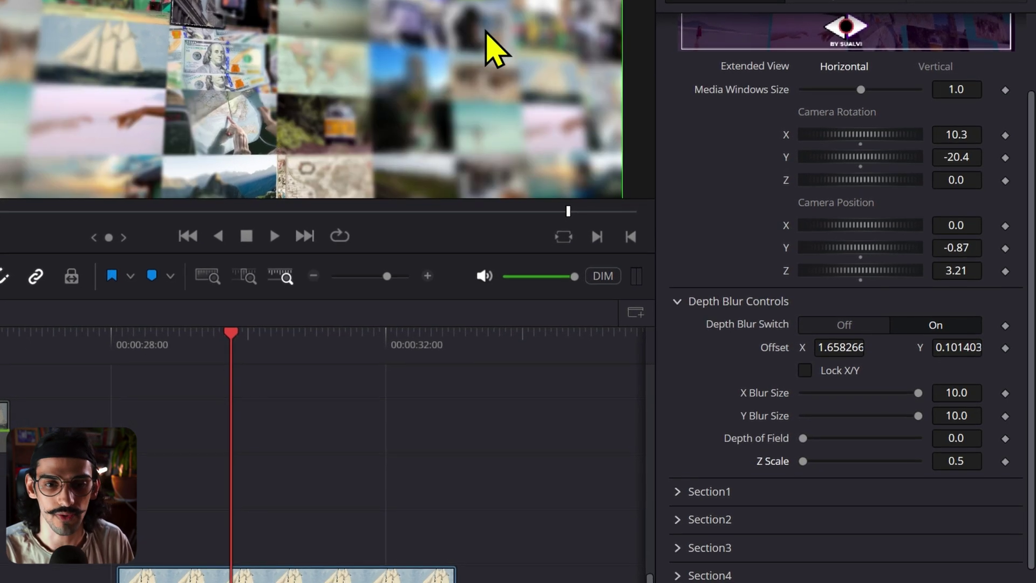
scroll(289, 59, down, 2)
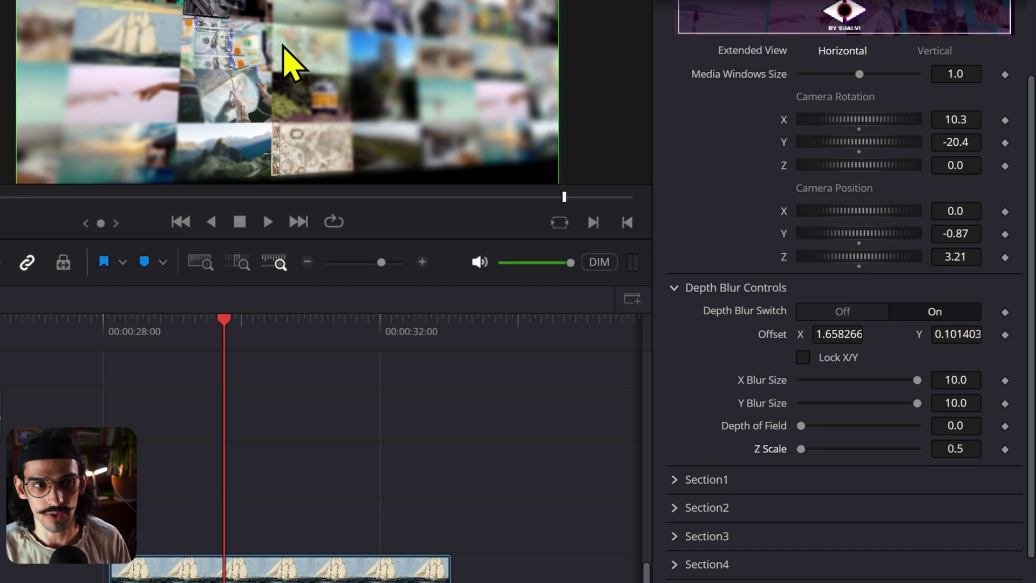
click(860, 303)
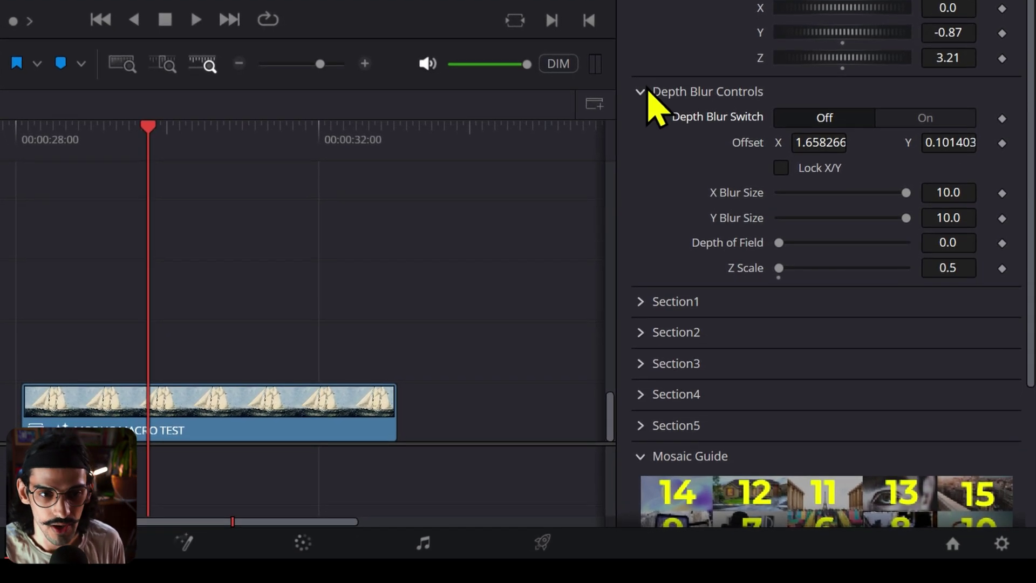
Collapse the depth blur settings and expand the Section1 controls
click(644, 93)
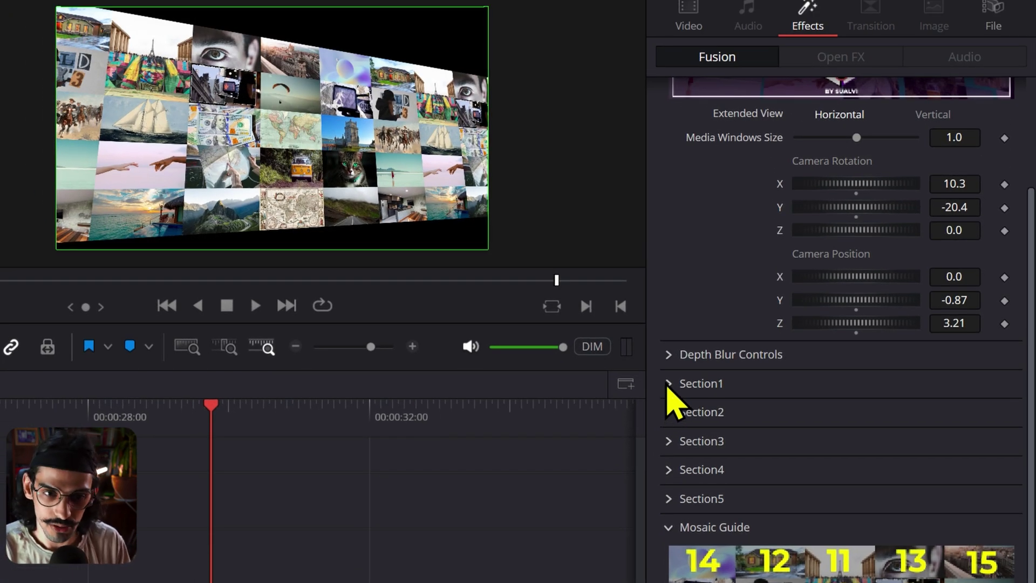
click(669, 384)
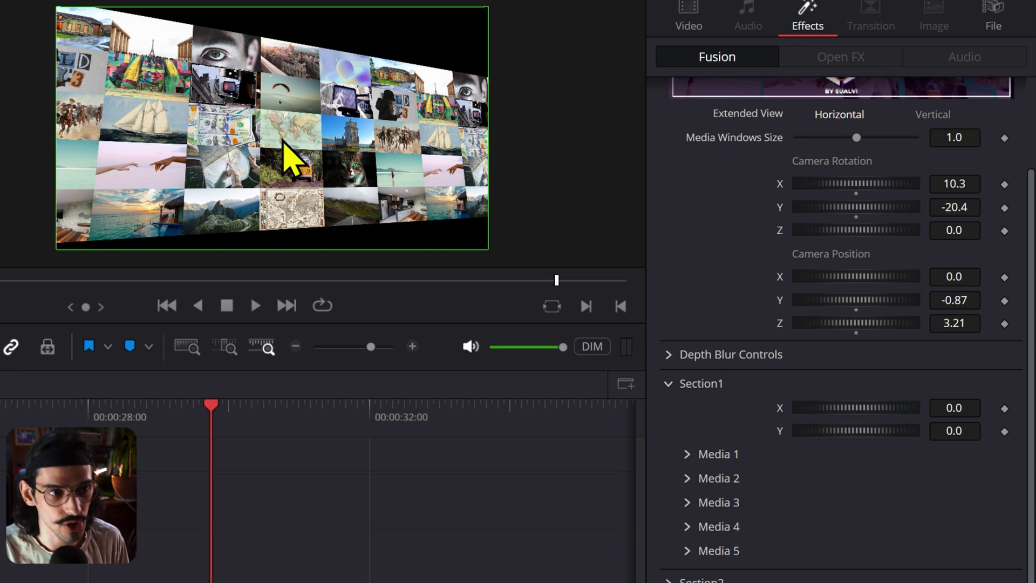
scroll(844, 192, up, 1)
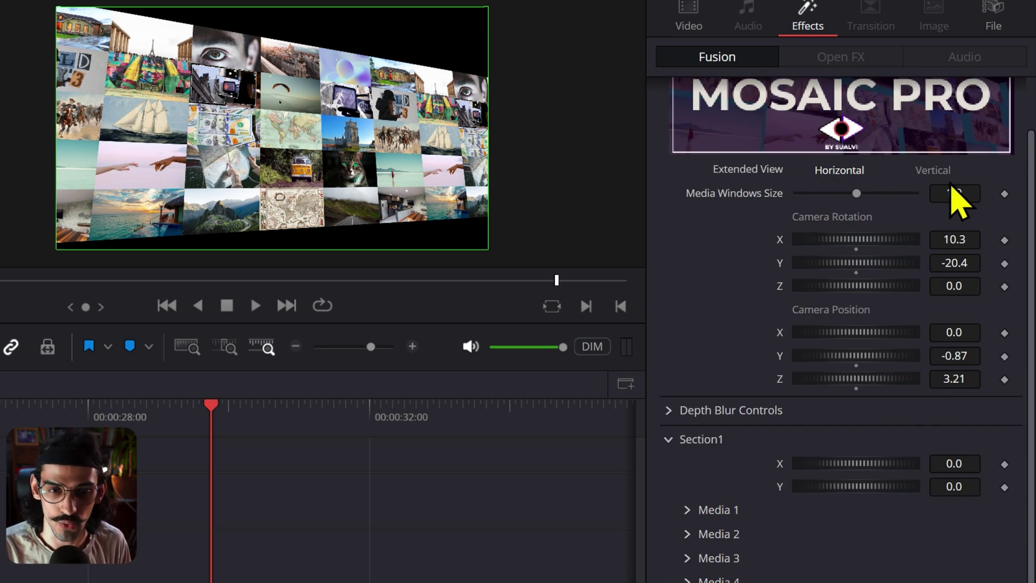
scroll(955, 202, down, 1)
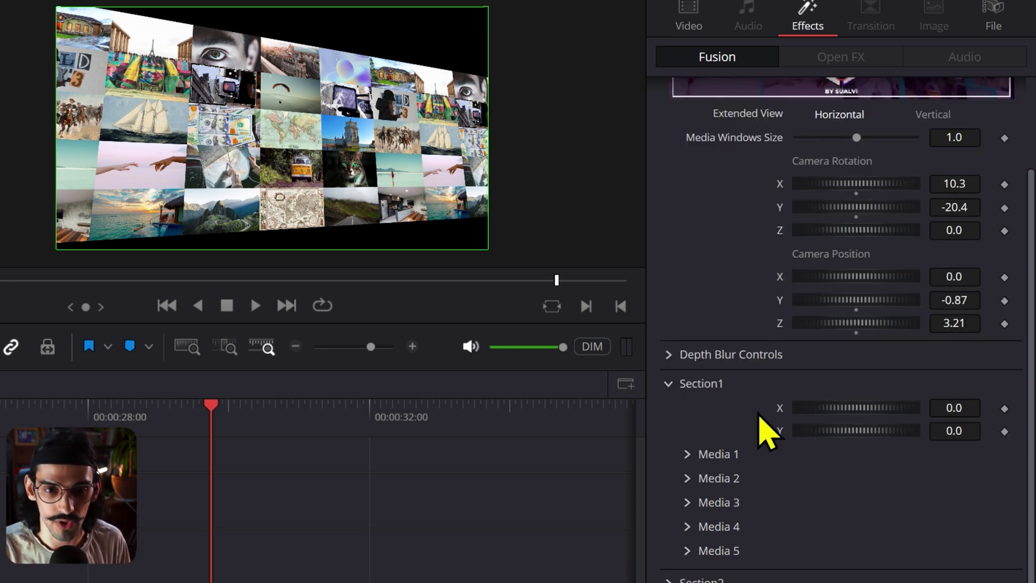
scroll(953, 397, up, 1)
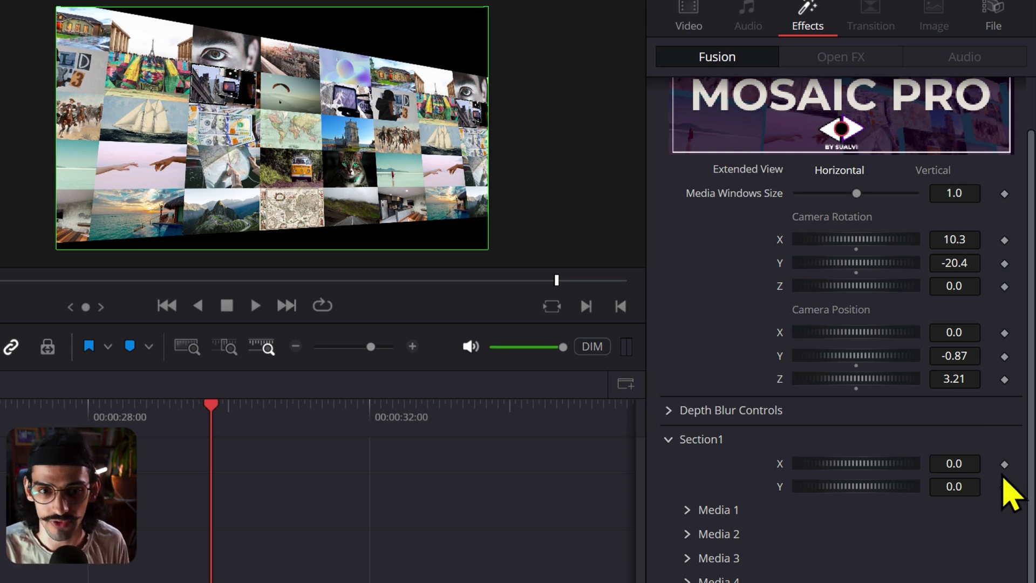
click(930, 464)
text(0.018)
mouse_move(954, 464)
mouse_down()
mouse_move(1027, 464)
mouse_move(935, 464)
mouse_up()
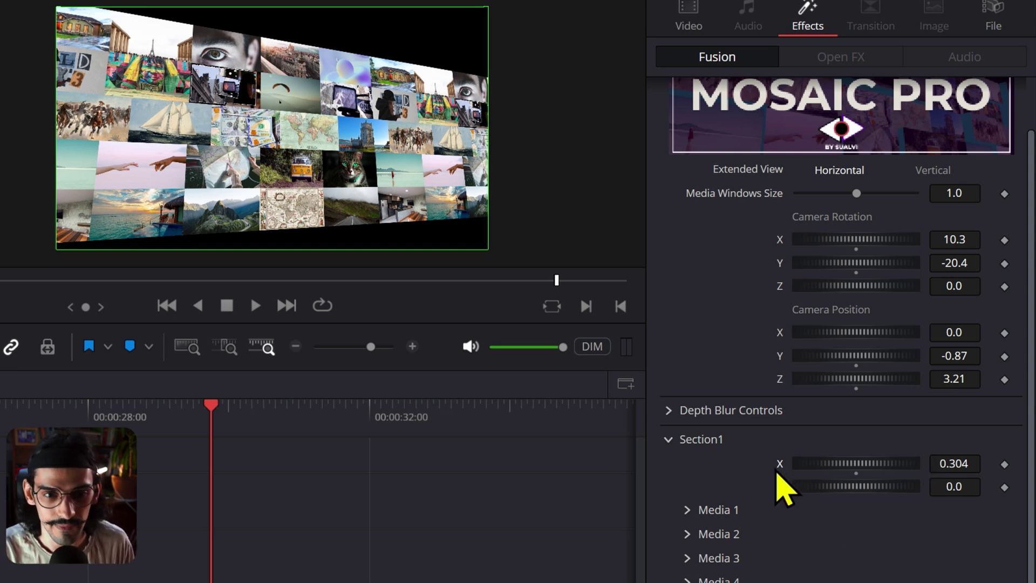
double_click(777, 471)
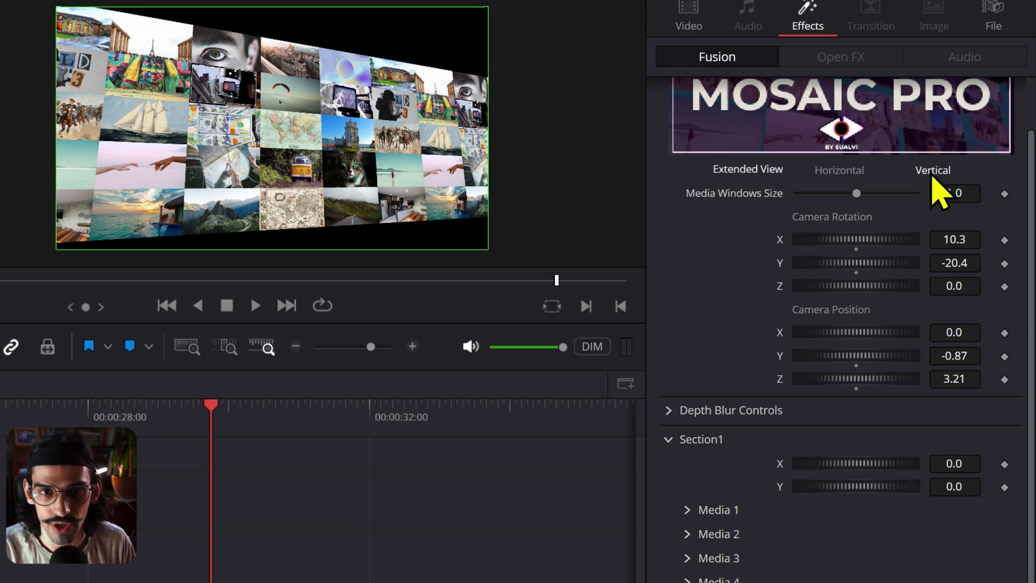
Switch to Vertical layout, set camera rotation Y -8.8, position X -0.793, Section1 Y 0.207
click(932, 172)
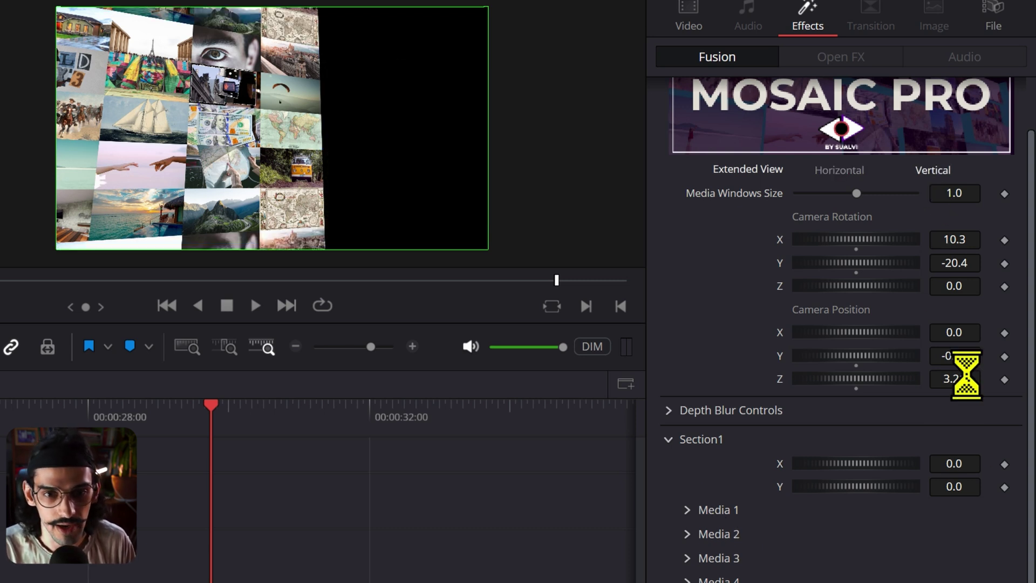
drag(944, 263, 977, 263)
mouse_move(947, 333)
mouse_down()
mouse_move(920, 333)
mouse_move(963, 335)
mouse_up()
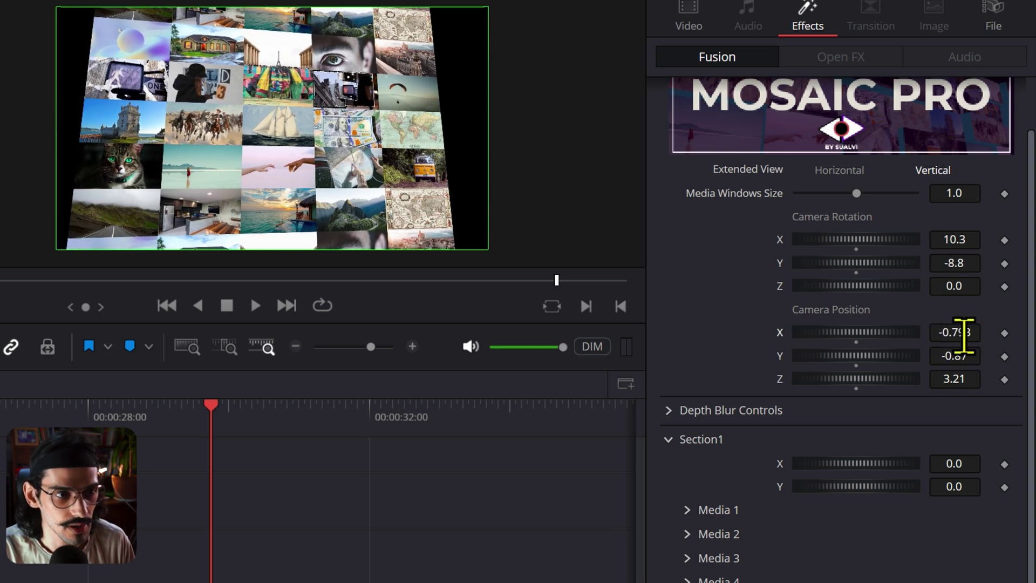
drag(944, 492, 827, 493)
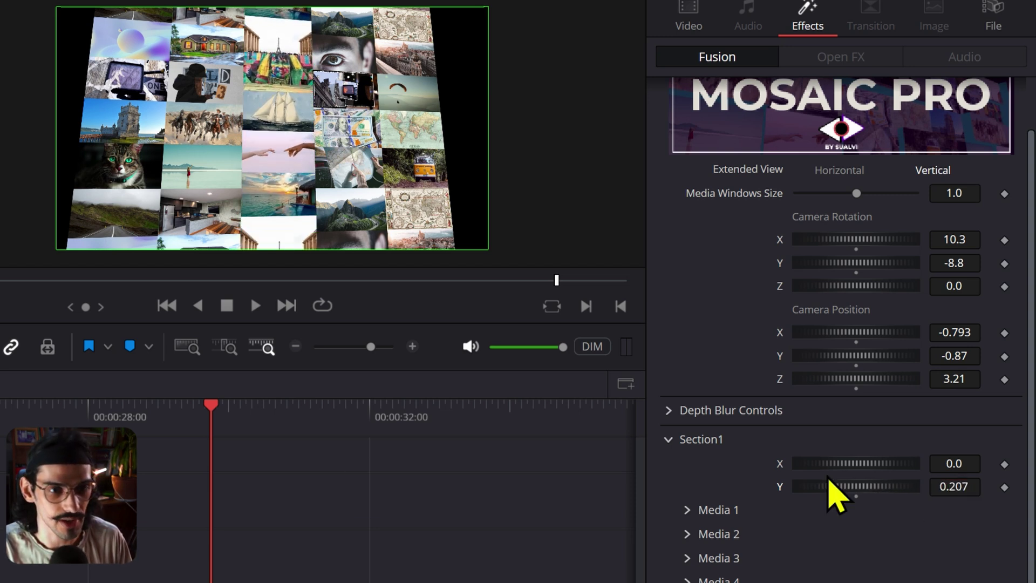
Toggle the Mosaic Guide numbered grid on and off, then expand Media 1's settings
scroll(828, 485, down, 5)
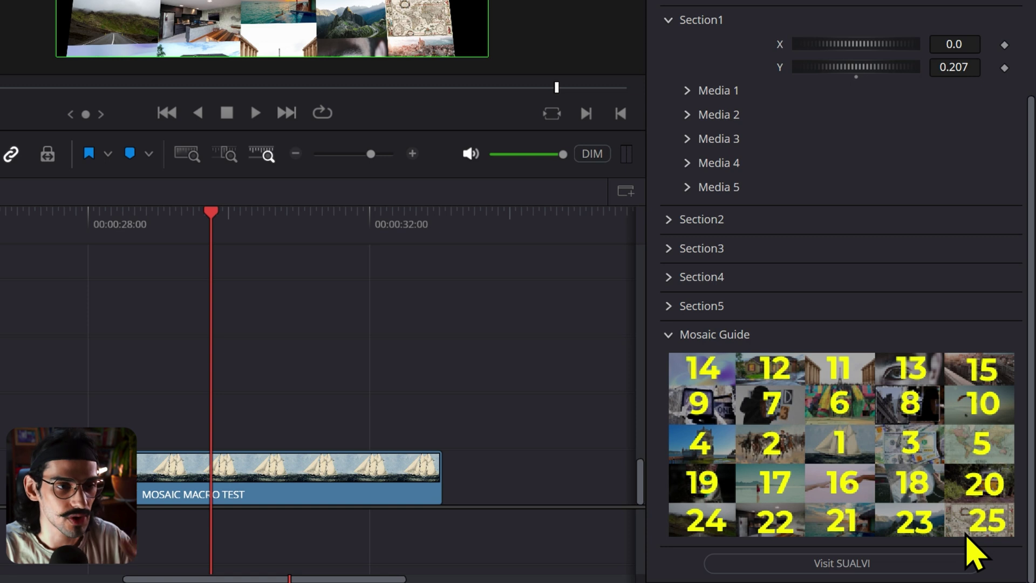
scroll(841, 442, up, 2)
scroll(856, 411, down, 2)
scroll(675, 353, up, 3)
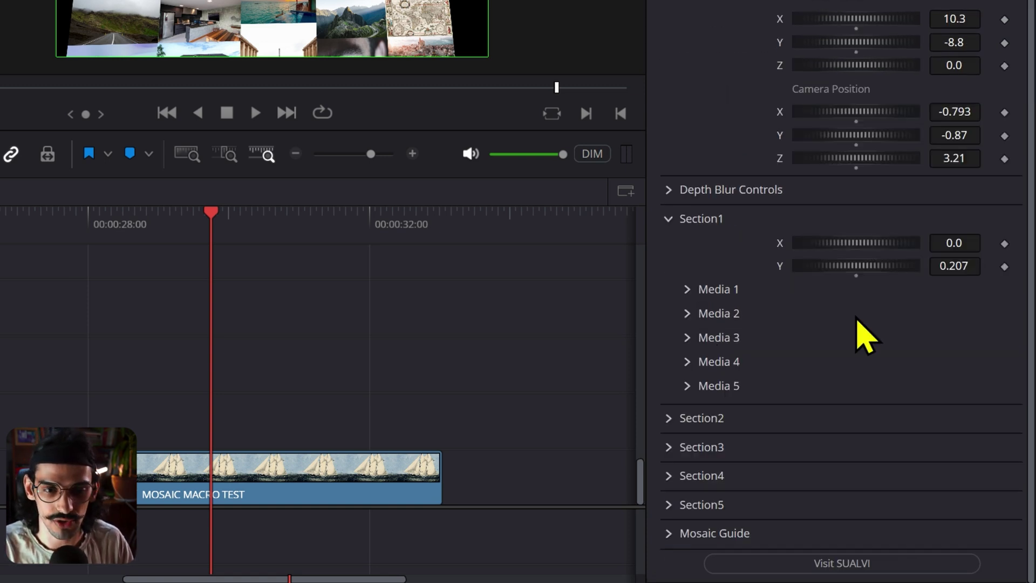
scroll(711, 478, down, 3)
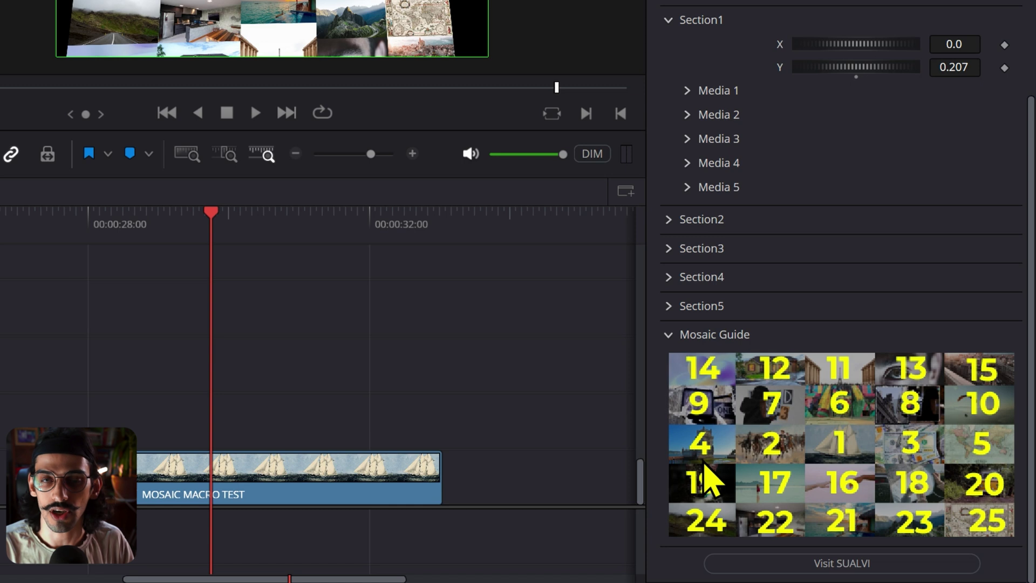
click(671, 345)
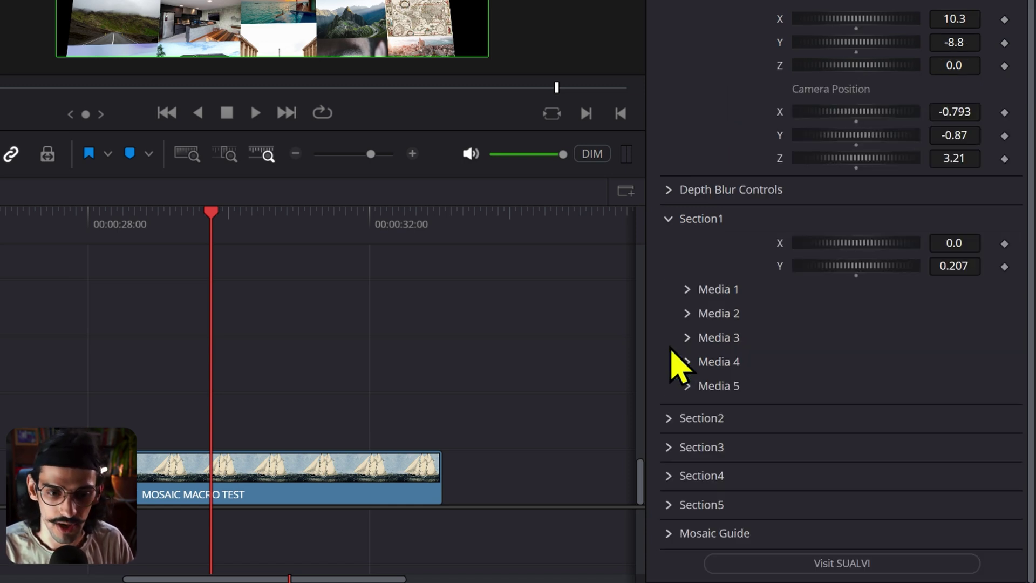
click(671, 533)
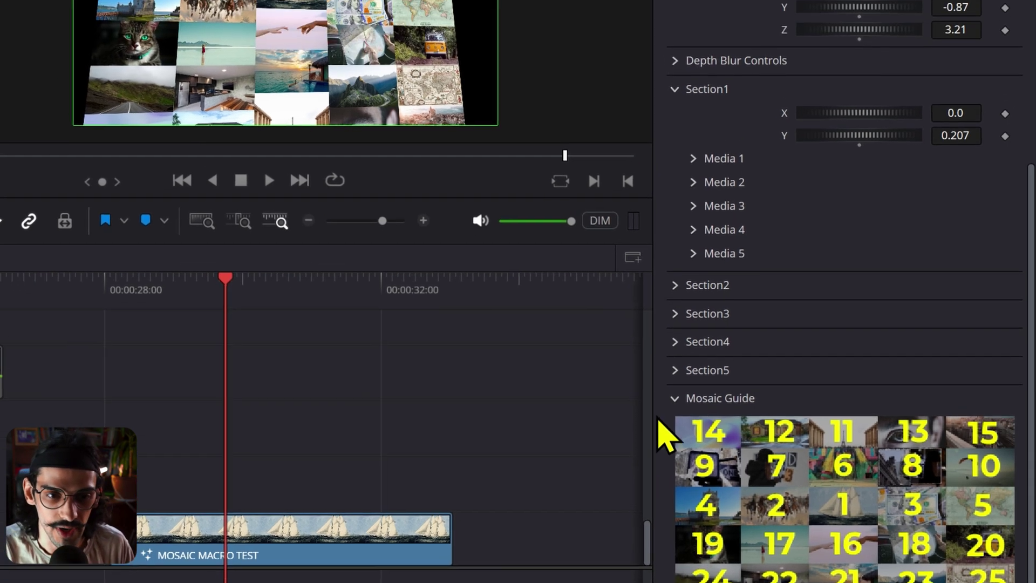
click(669, 336)
click(694, 295)
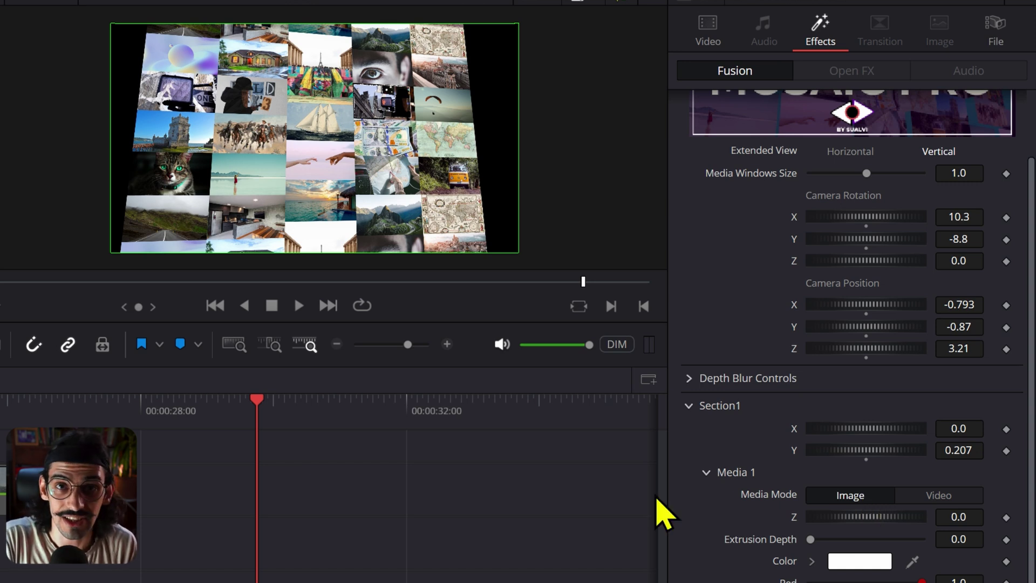
Set Media 1's Media Mode to Video and play the timeline to preview the tile
click(216, 424)
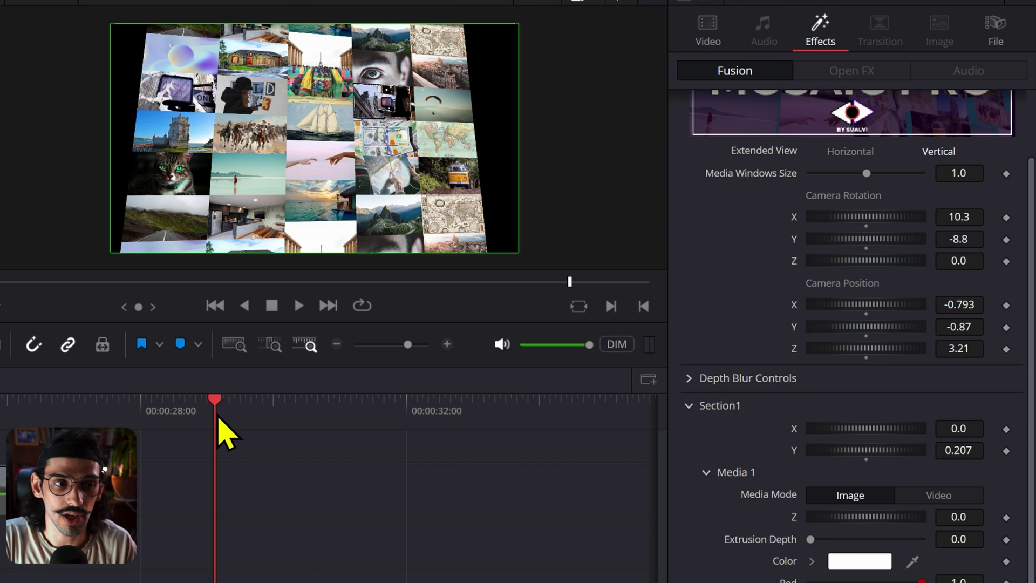
key(space)
key(space)
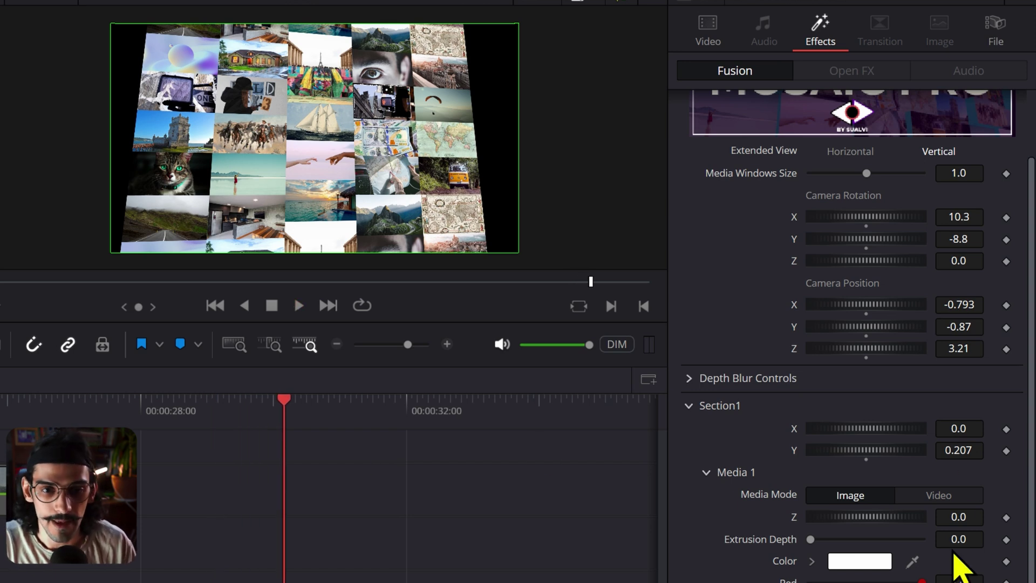
click(944, 497)
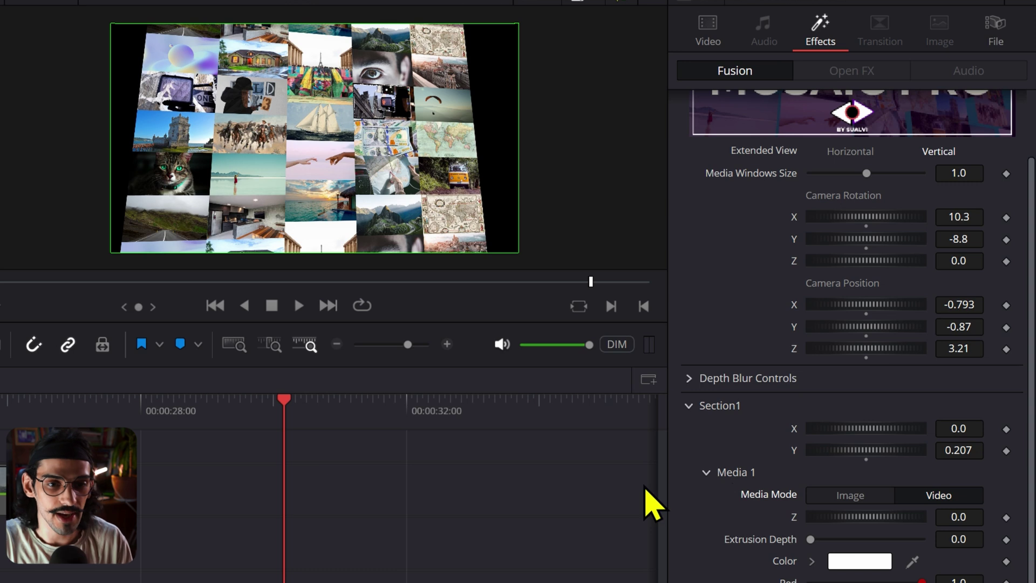
key(space)
key(space)
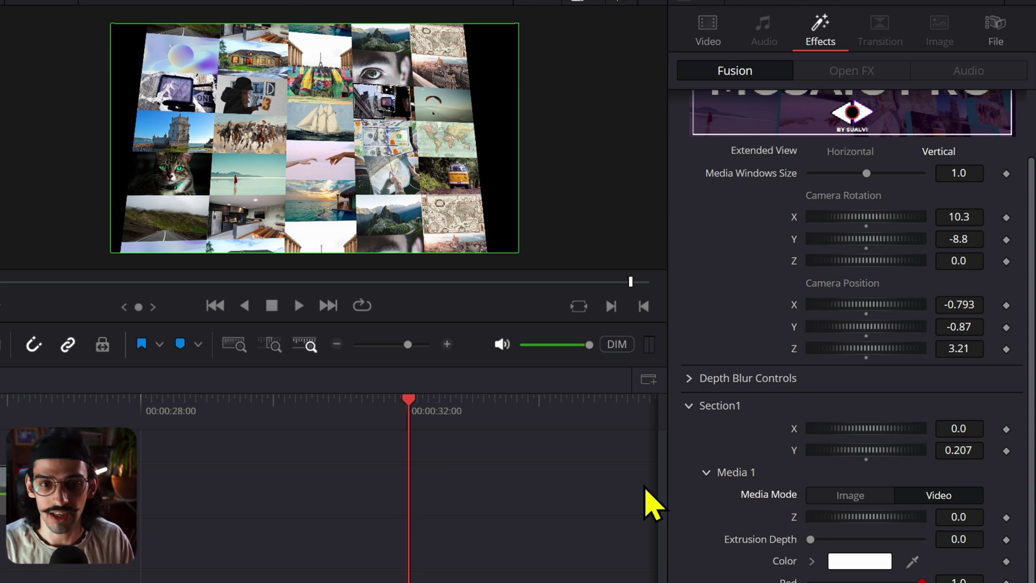
click(328, 505)
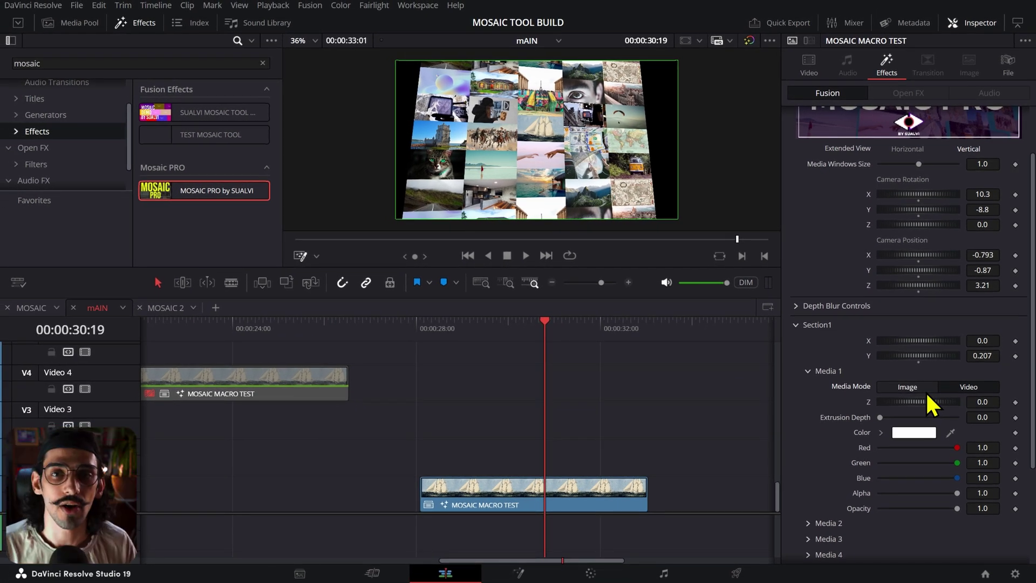
Return Media 1 to Image, go Horizontal, and set camera rotation Y -14.6, position X -1.255, Z 4.26
click(925, 389)
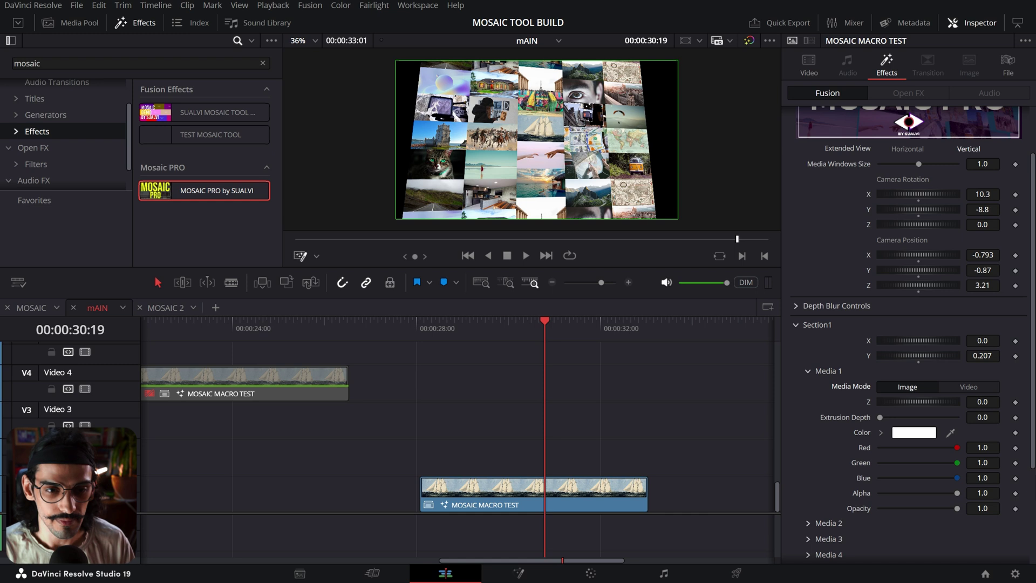
scroll(550, 147, up, 1)
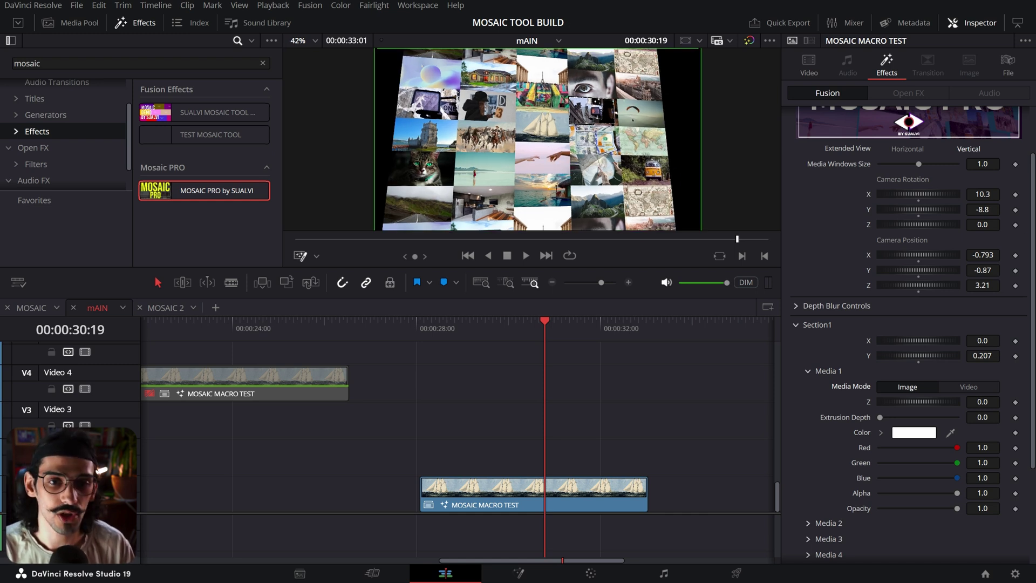
drag(987, 210, 973, 210)
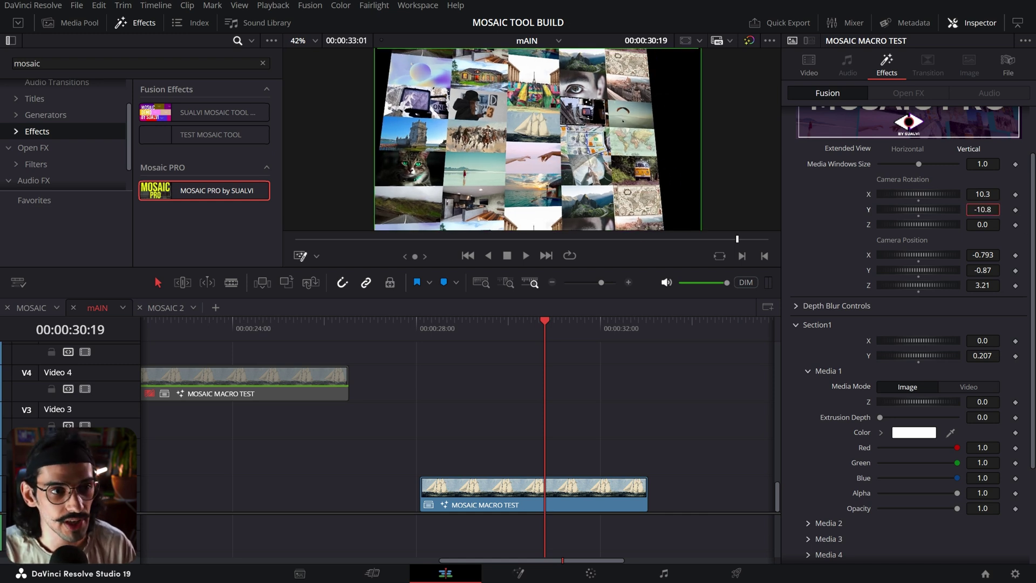
click(923, 148)
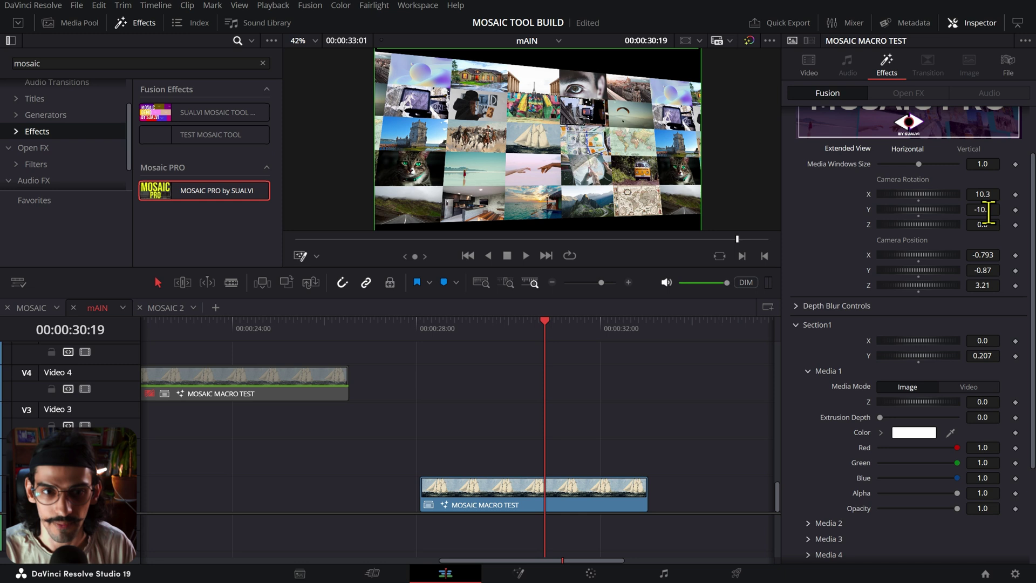
drag(984, 283, 1019, 284)
drag(983, 210, 963, 210)
drag(983, 255, 958, 258)
scroll(944, 396, down, 5)
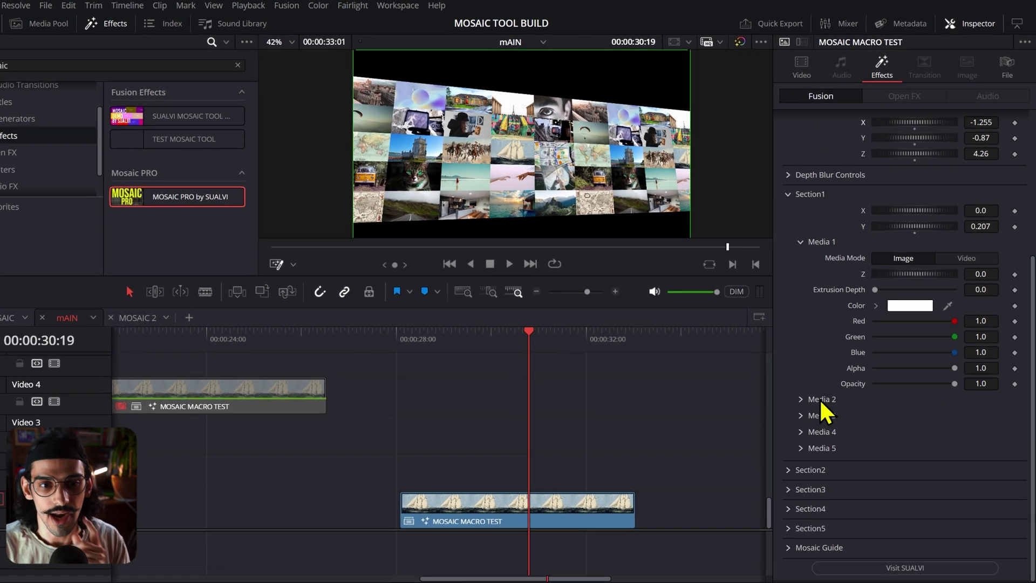
Briefly expand and collapse the Media 2 and Section2 settings
click(802, 398)
scroll(802, 405, down, 3)
scroll(803, 416, up, 3)
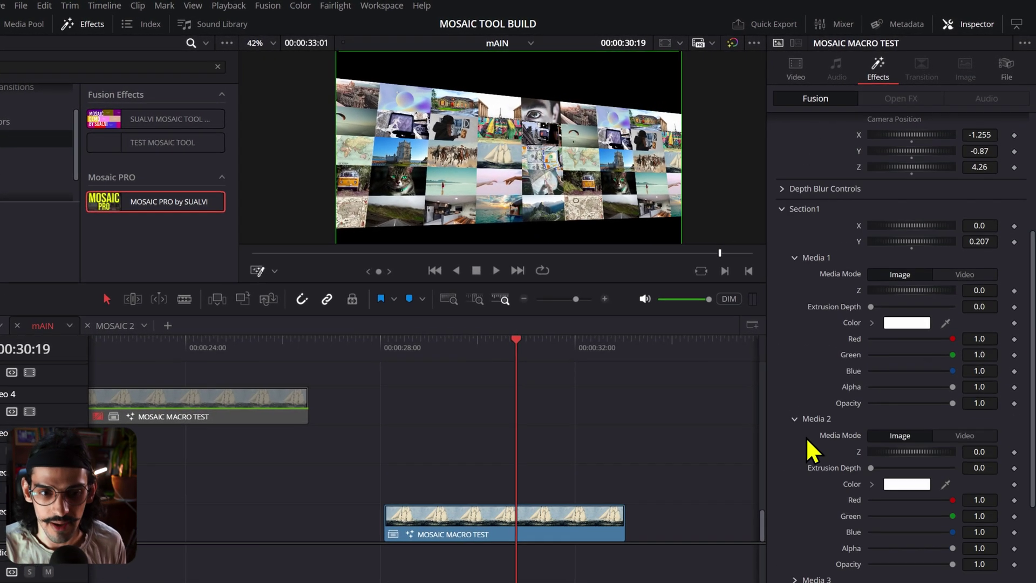
click(796, 421)
click(778, 495)
scroll(784, 480, down, 3)
scroll(783, 472, up, 2)
click(776, 454)
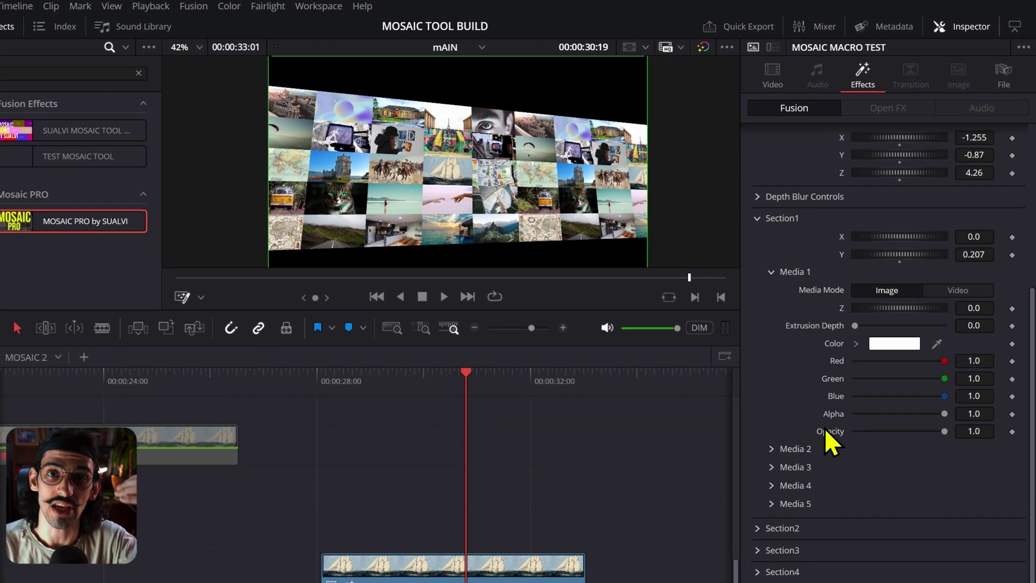
scroll(822, 433, up, 2)
scroll(820, 441, up, 2)
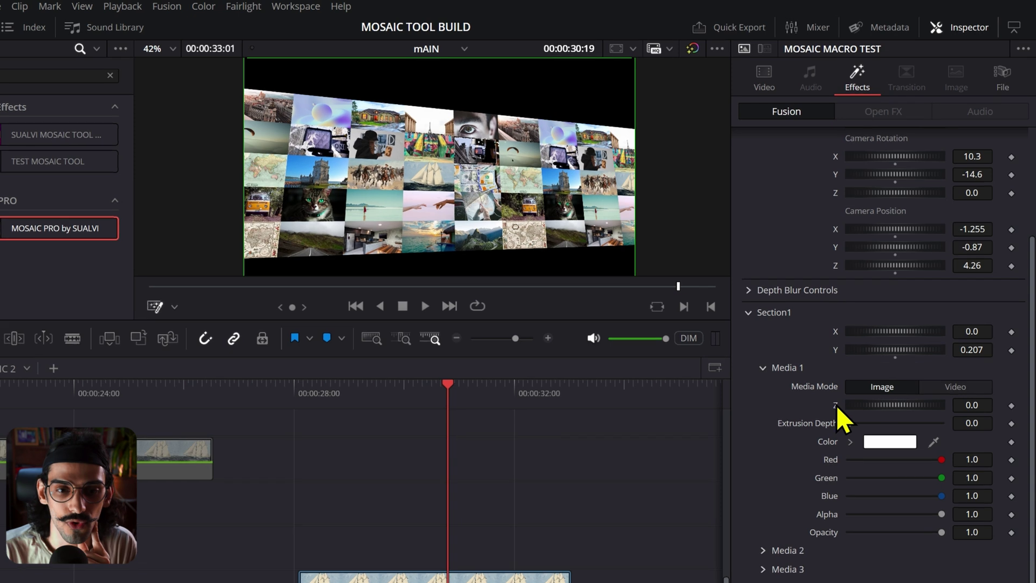
Set Media 1's Extrusion Depth to 1.0 and zoom the viewer to check the raised tile
drag(969, 414, 1033, 425)
drag(967, 435, 955, 453)
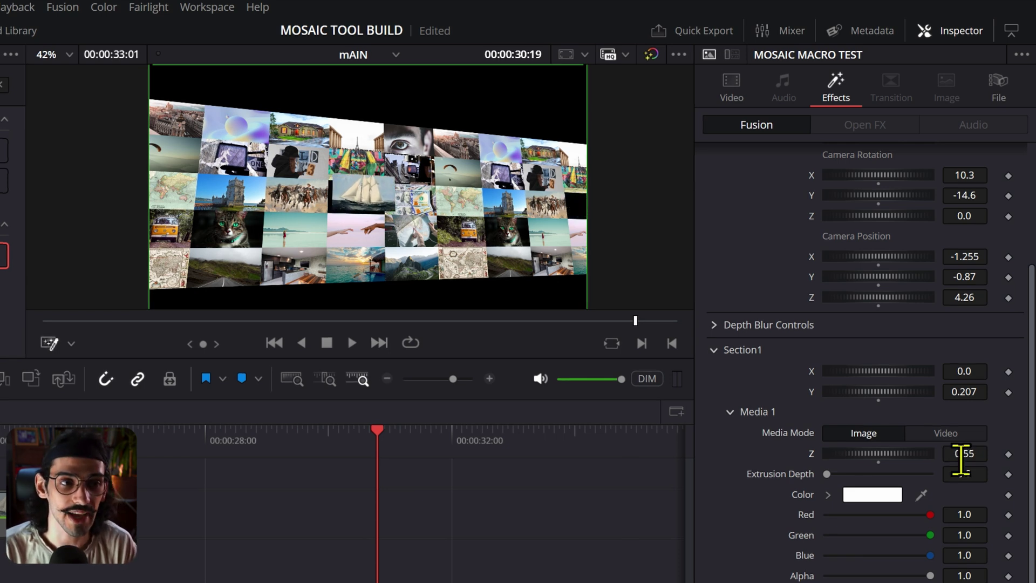
mouse_move(961, 455)
mouse_down()
mouse_move(952, 454)
mouse_move(966, 473)
mouse_up()
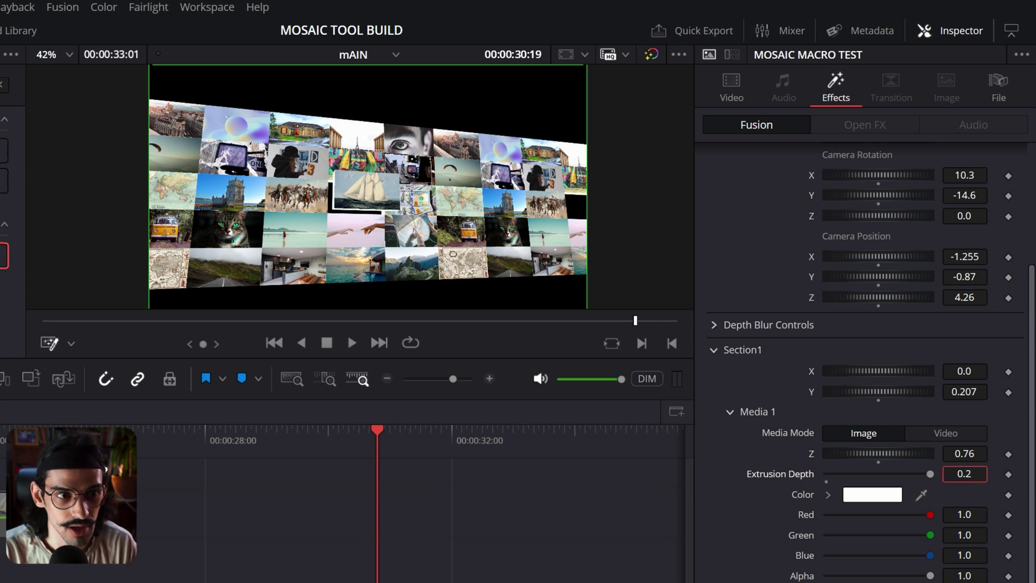
key(Return)
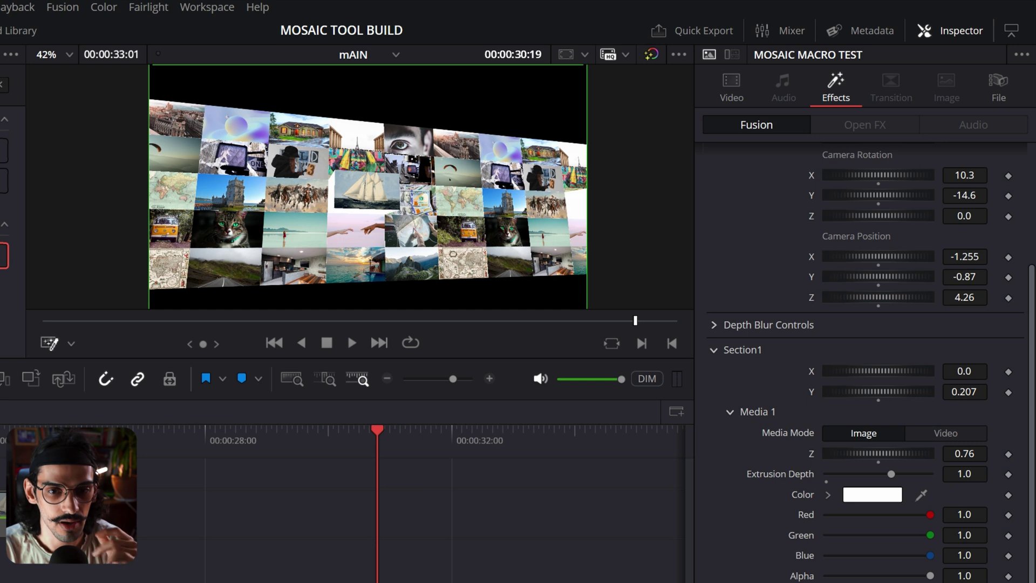
scroll(332, 227, up, 2)
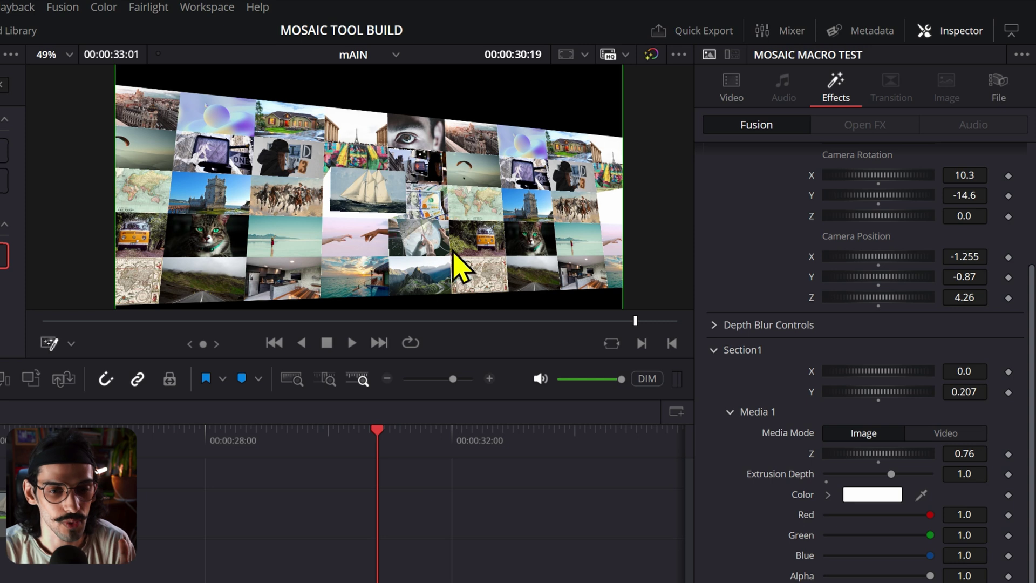
scroll(531, 237, down, 1)
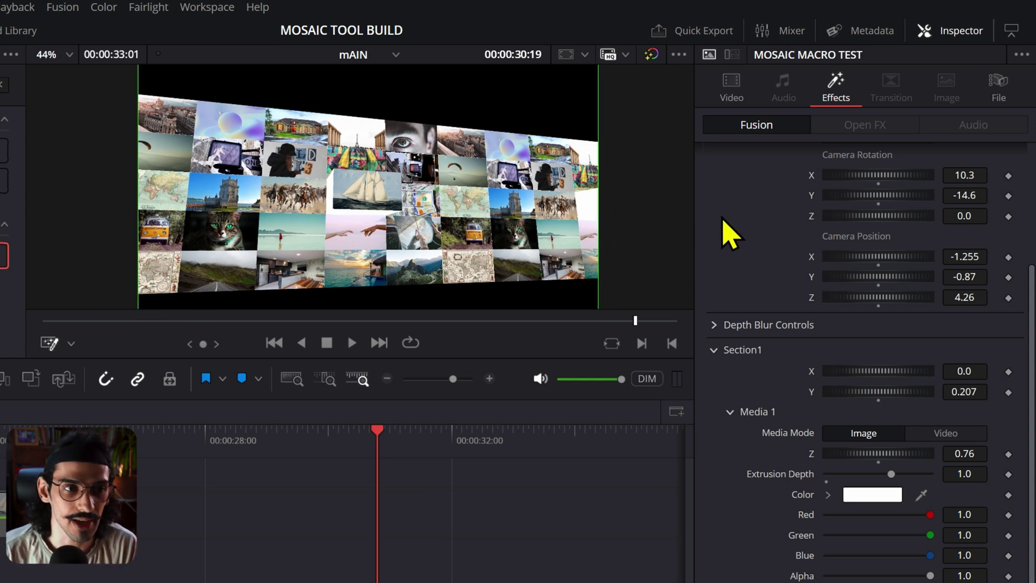
scroll(453, 199, up, 1)
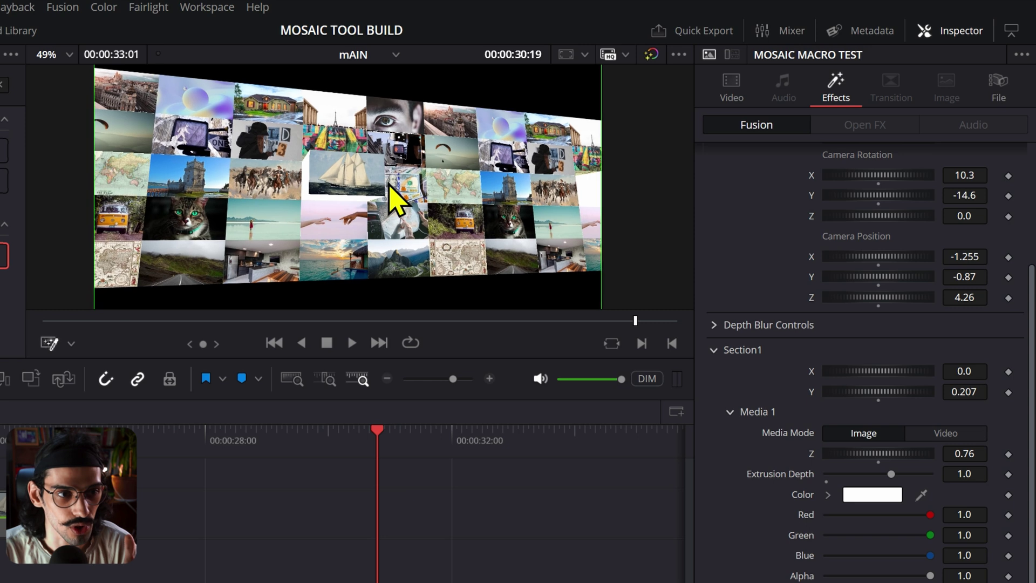
Drop Media 1's extrusion Red to 0.291 for cyan, then scroll to the Media 11–15 rows
drag(401, 221, 427, 224)
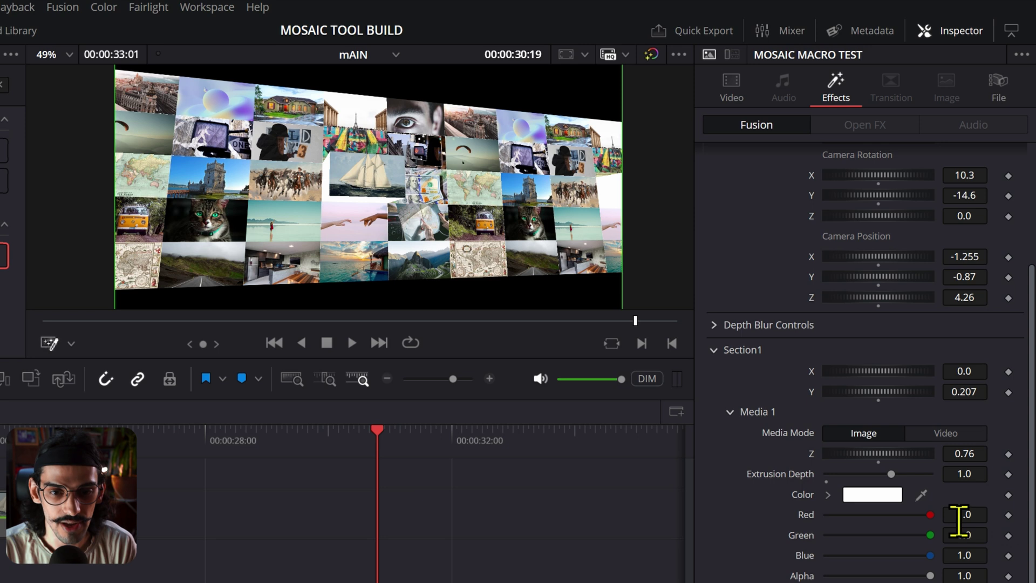
drag(920, 513, 859, 526)
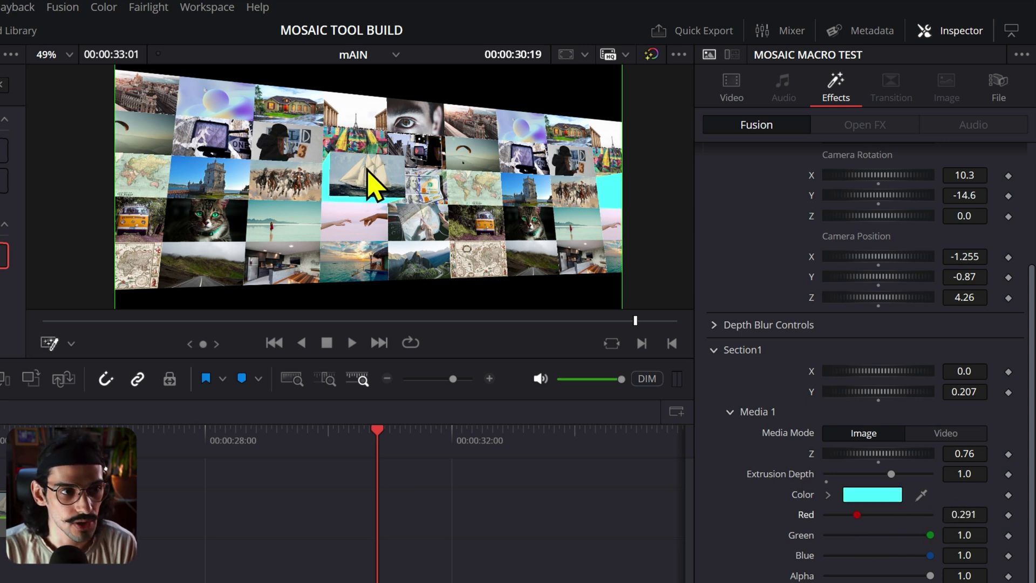
scroll(863, 367, down, 3)
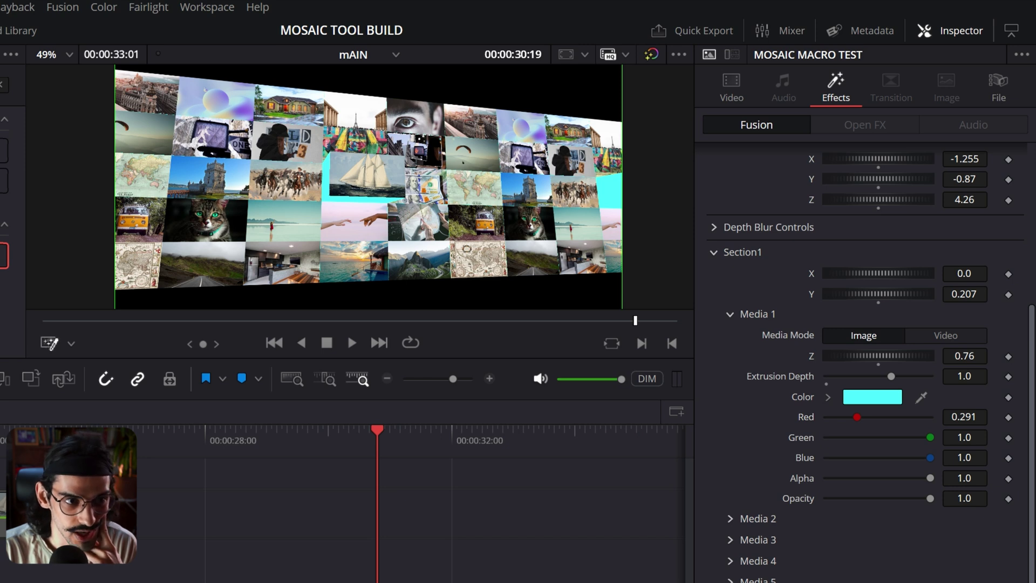
scroll(863, 367, down, 5)
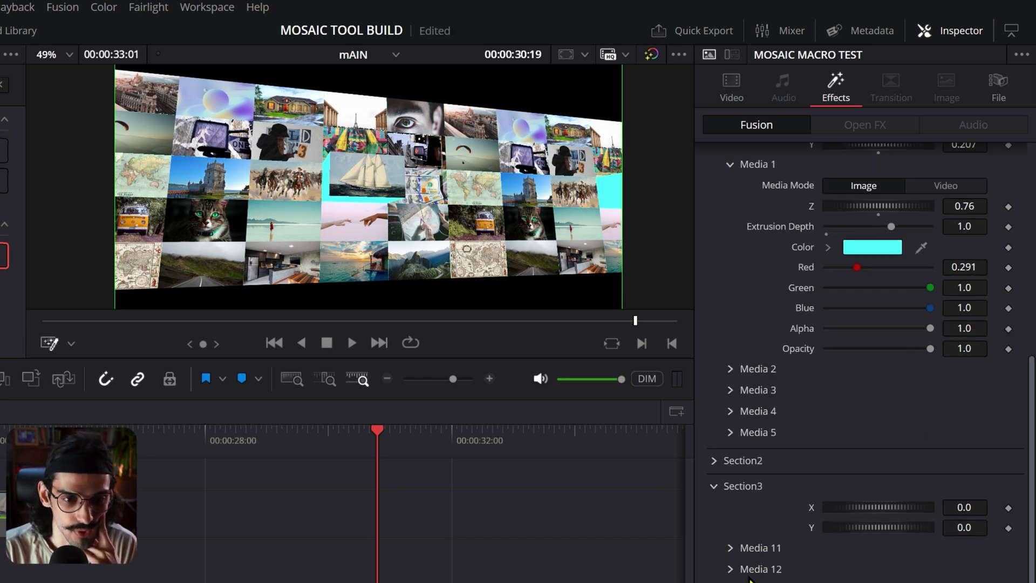
scroll(749, 578, down, 4)
scroll(863, 366, down, 4)
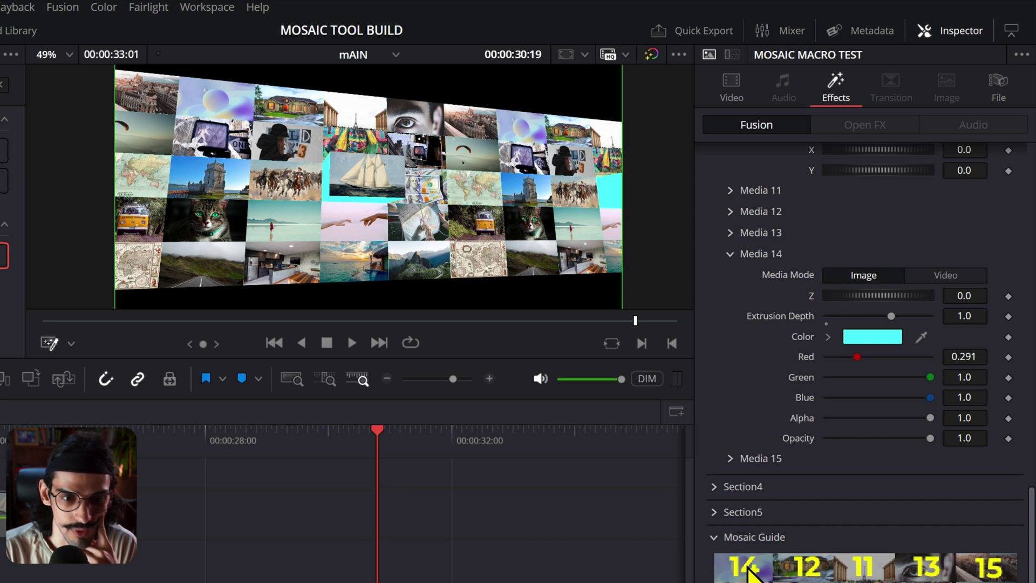
Collapse Media 14 and push the Media 13 eye tile forward to Z 0.7, recentring the view
click(732, 255)
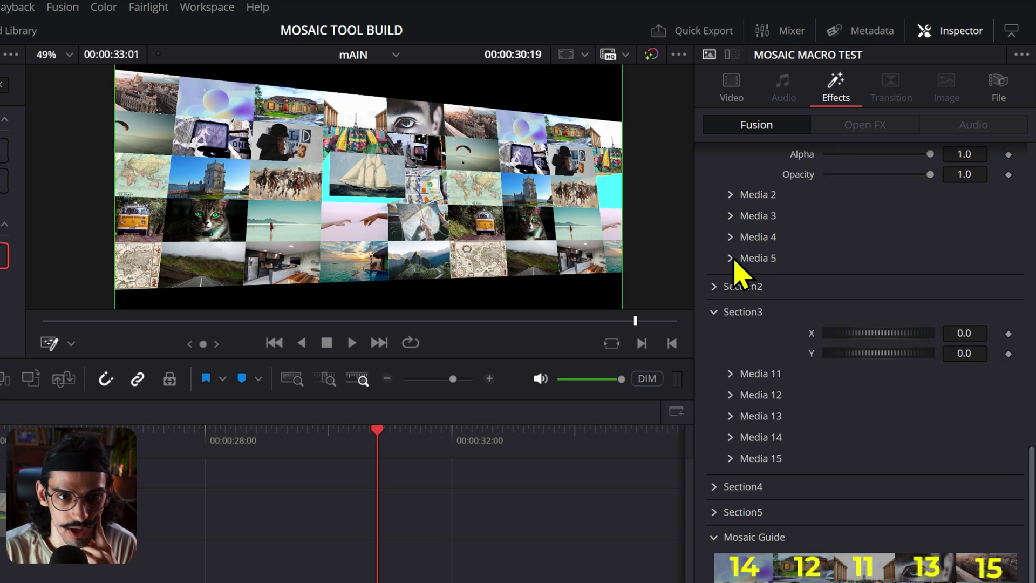
click(733, 418)
drag(951, 457, 1008, 458)
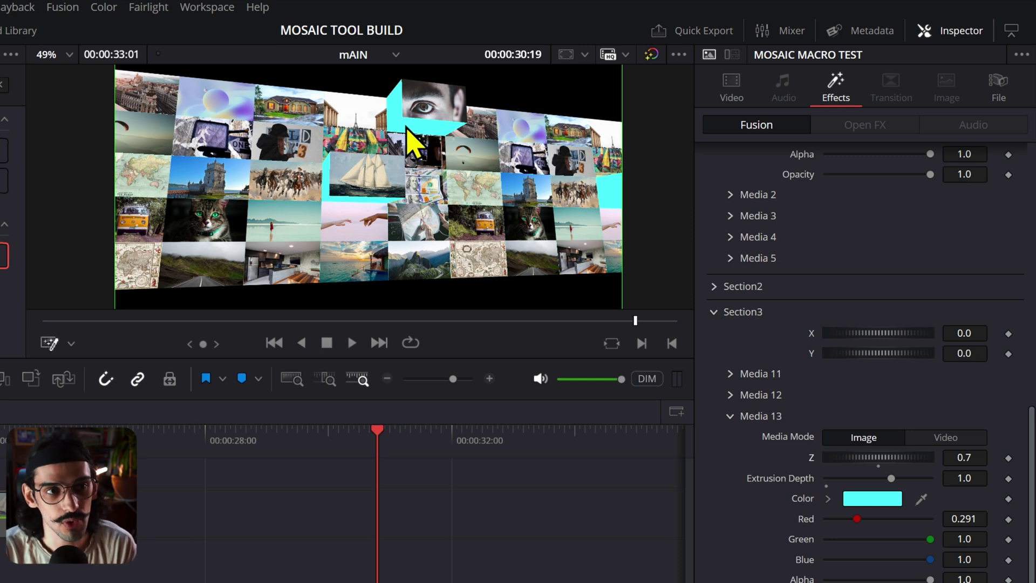
scroll(404, 119, up, 1)
scroll(409, 129, down, 4)
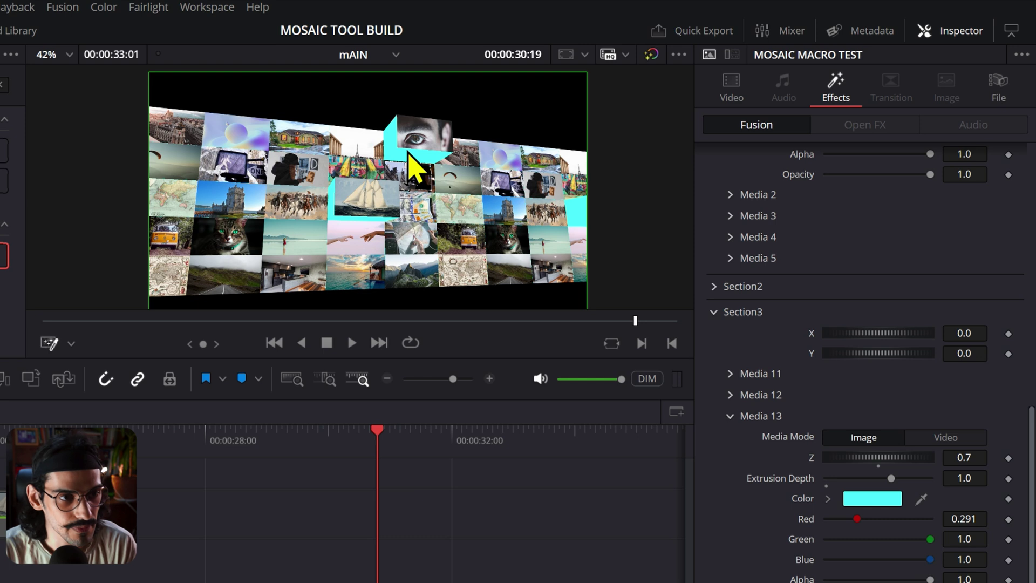
scroll(408, 165, down, 1)
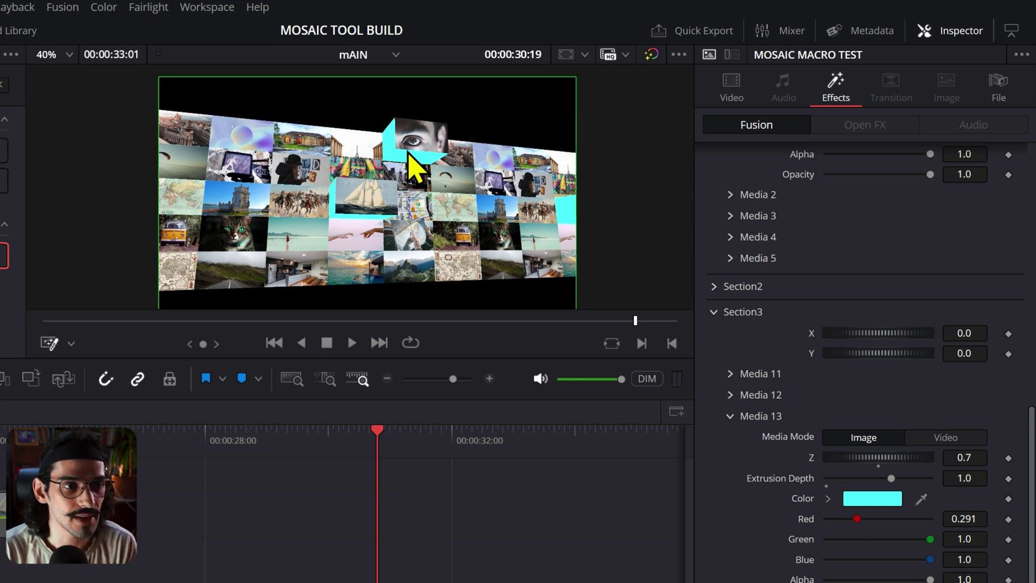
drag(421, 173, 390, 179)
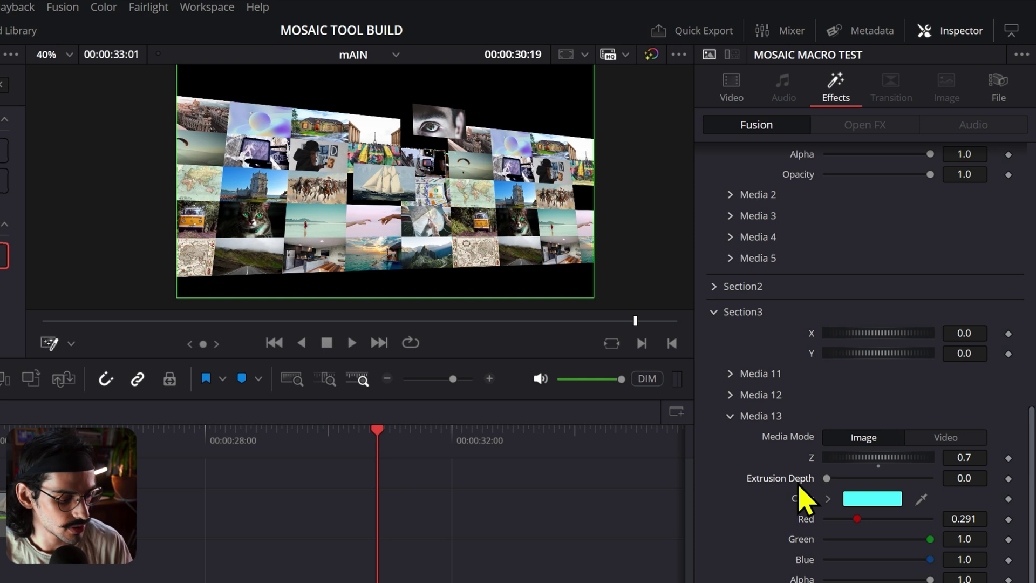
Restore the eye tile's Extrusion Depth to 1.0 and settle its Z offset at 0.93
click(907, 476)
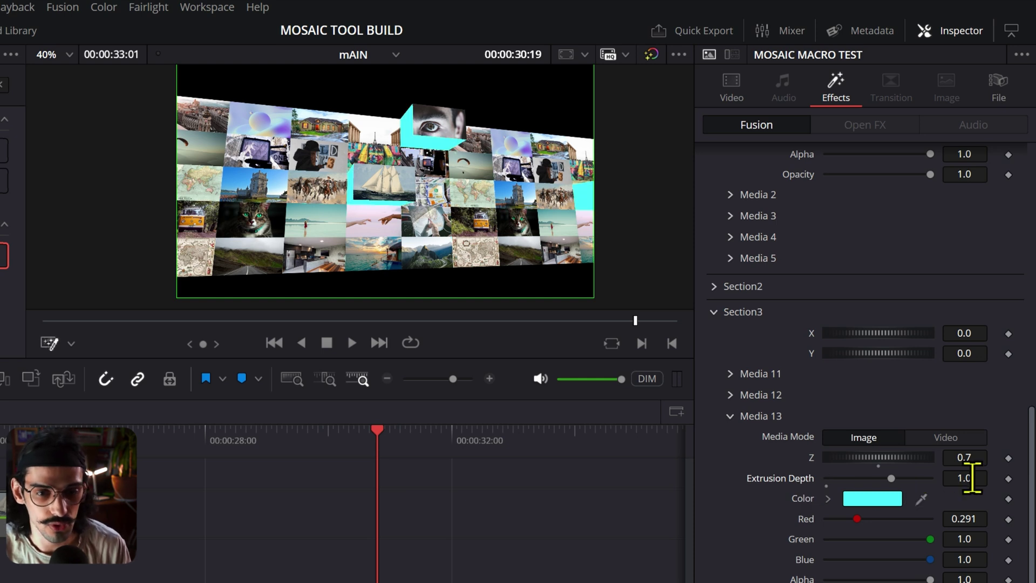
click(964, 457)
text(0.58)
drag(964, 457, 998, 463)
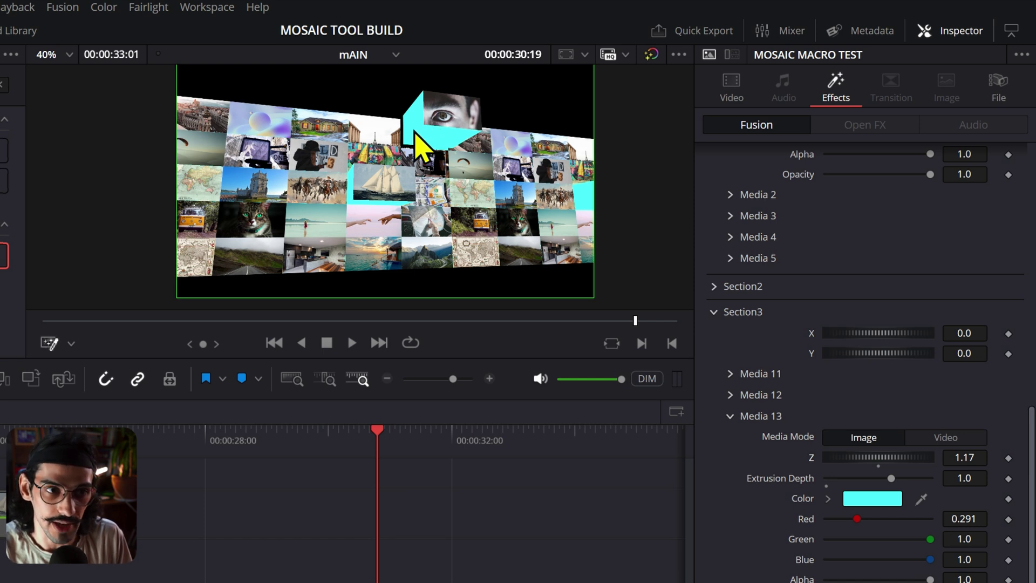
drag(965, 458, 947, 457)
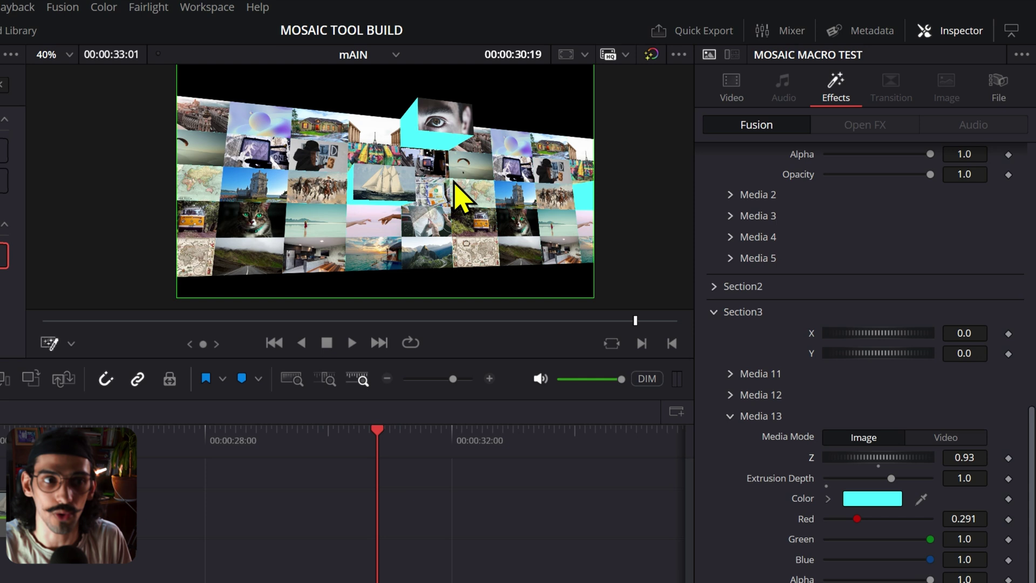
Collapse the Media 13, Section3 and Media 1 settings in the Inspector
scroll(461, 213, down, 1)
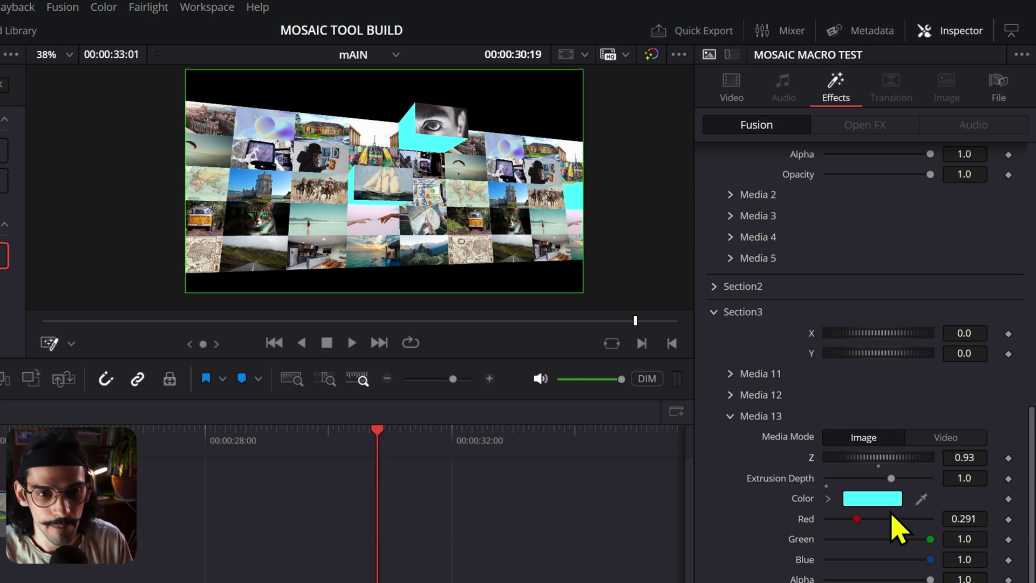
click(729, 417)
click(713, 311)
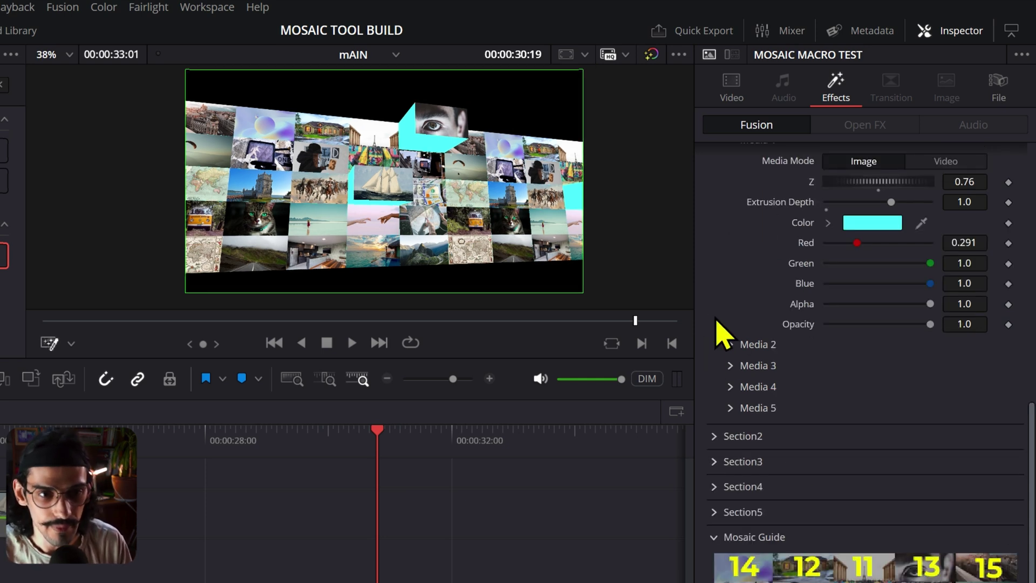
scroll(739, 448, up, 2)
scroll(747, 431, up, 2)
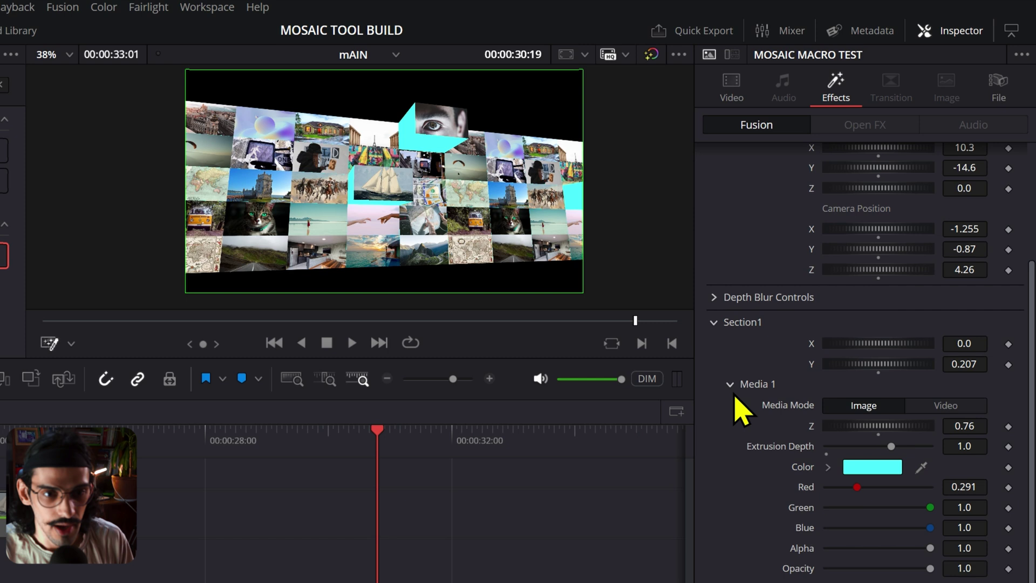
click(729, 384)
Scroll to the Camera controls and move the playhead to 00:00:28:02
scroll(729, 387, down, 1)
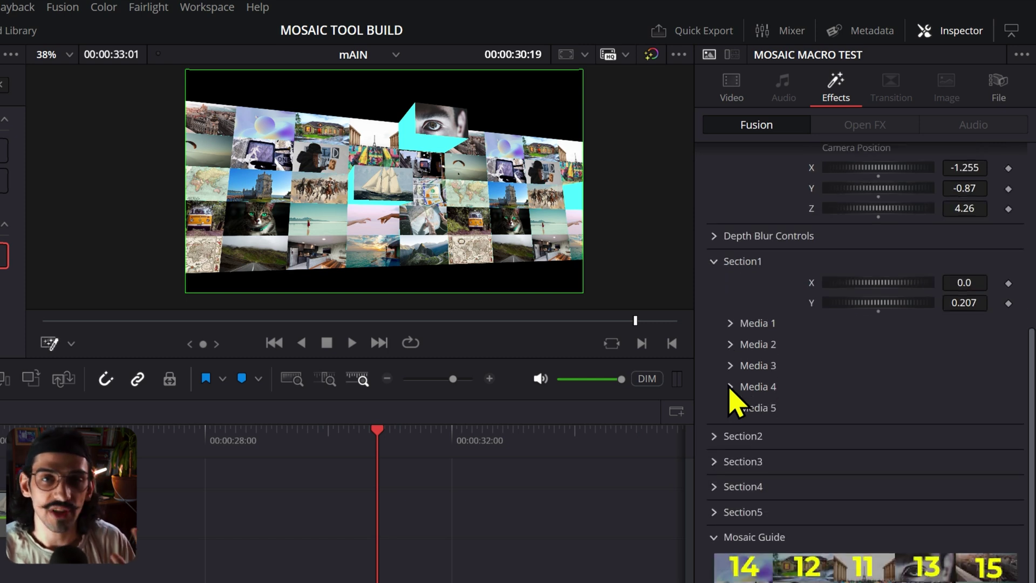
scroll(823, 387, up, 3)
scroll(822, 388, up, 3)
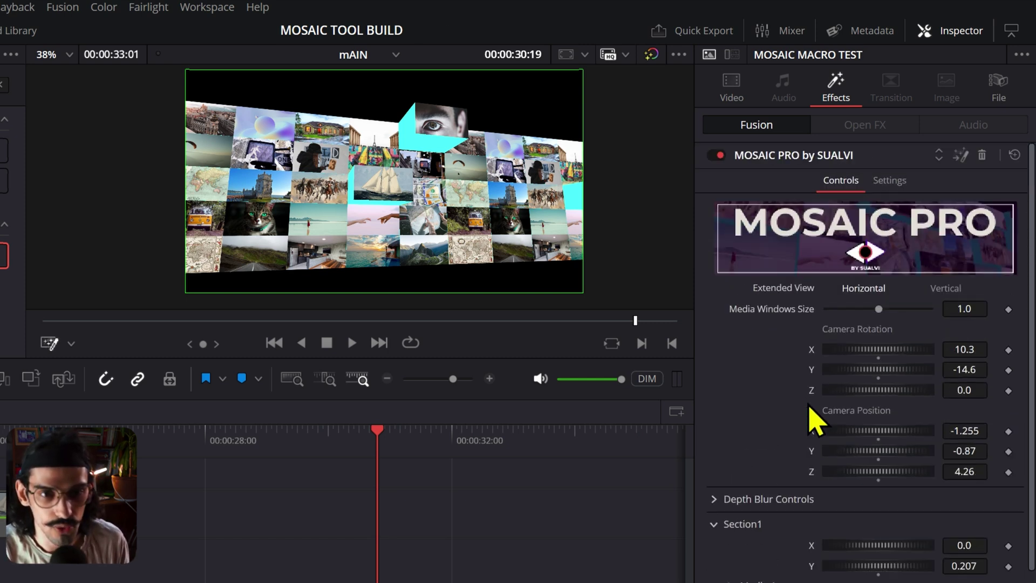
scroll(818, 420, down, 2)
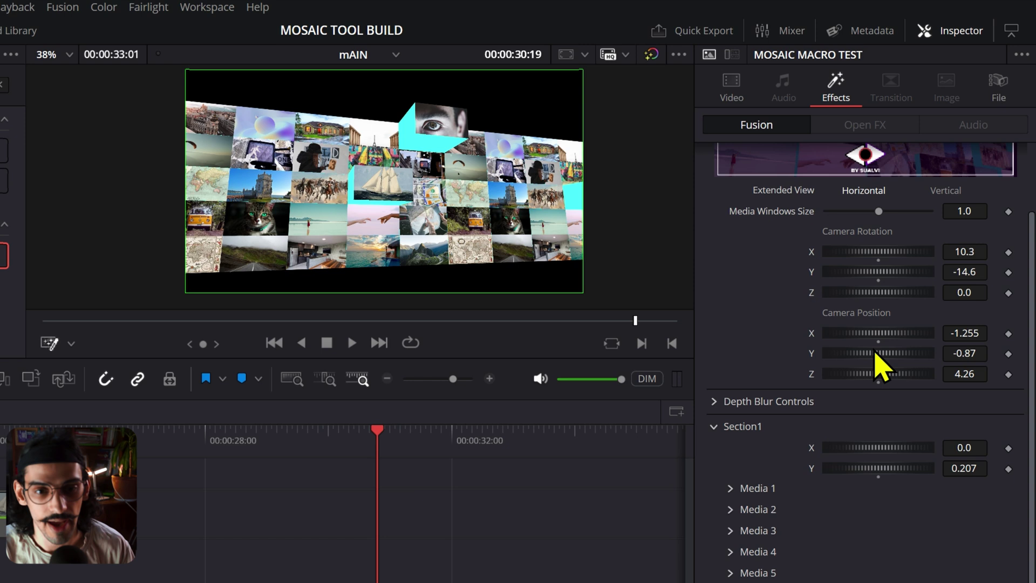
click(211, 440)
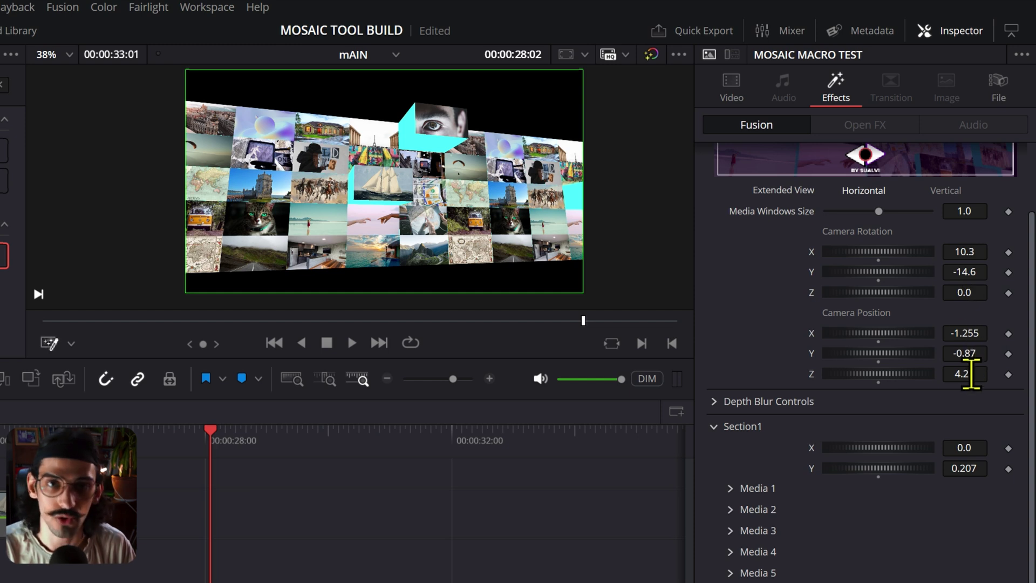
Set the camera to rotation X 11.4, Y -32.3 and position X -1.689, Z 2.84
drag(971, 372, 931, 372)
drag(952, 272, 974, 251)
drag(964, 333, 939, 333)
drag(964, 272, 939, 272)
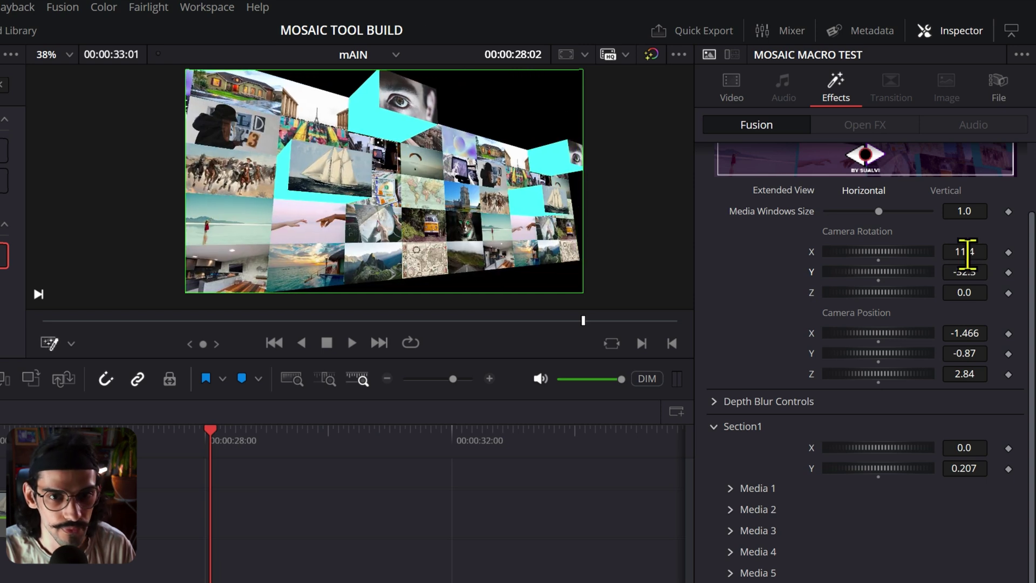
drag(964, 333, 942, 332)
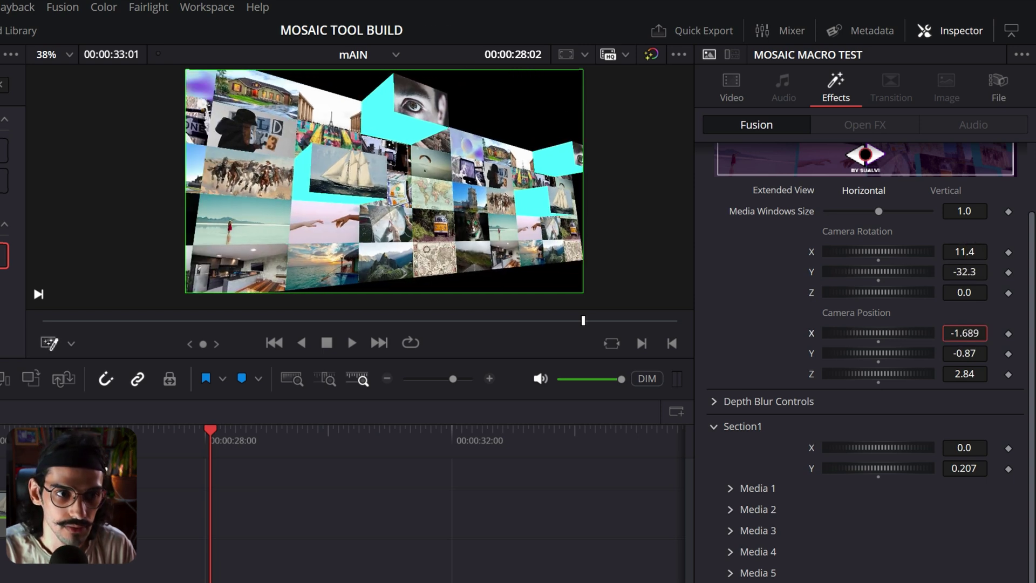
Keyframe the camera's X, Y, Z position and rotation values at 28:02
click(1008, 333)
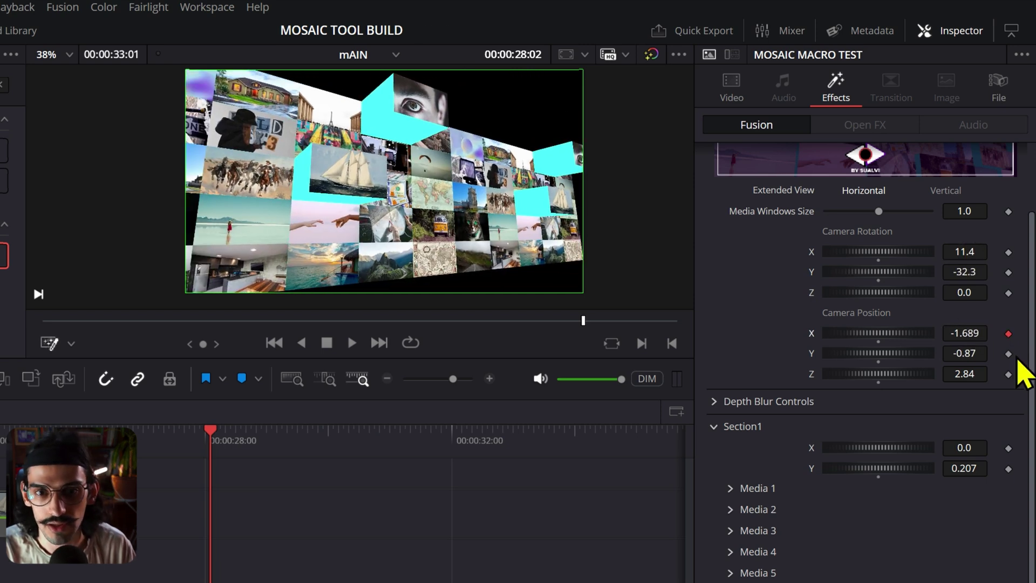
click(1007, 353)
click(1008, 374)
click(1008, 292)
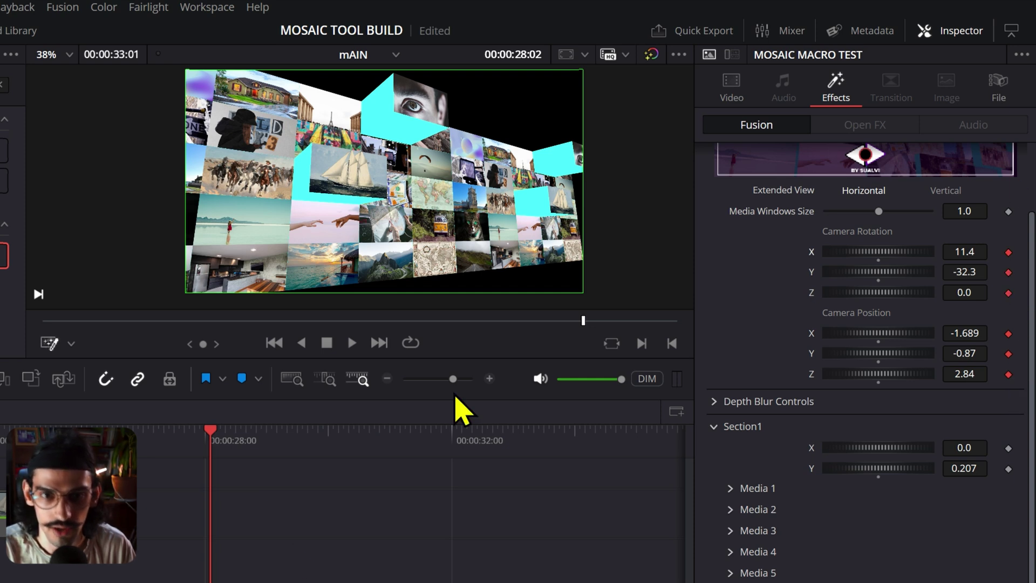
At 00:00:30:22, set the end camera pose: Y rotation 32.3, position -0.94, -0.938, 1.59, extra tilt and roll
click(384, 432)
click(949, 272)
key(Delete)
key(Tab)
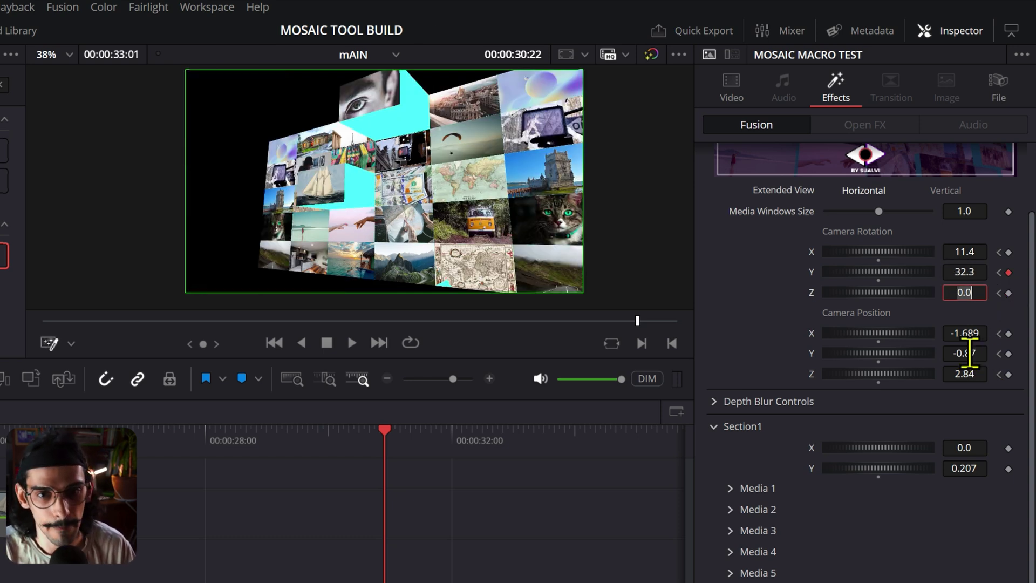
drag(960, 335, 1034, 335)
drag(960, 376, 968, 354)
mouse_move(964, 251)
mouse_down()
mouse_move(983, 251)
mouse_move(964, 250)
mouse_up()
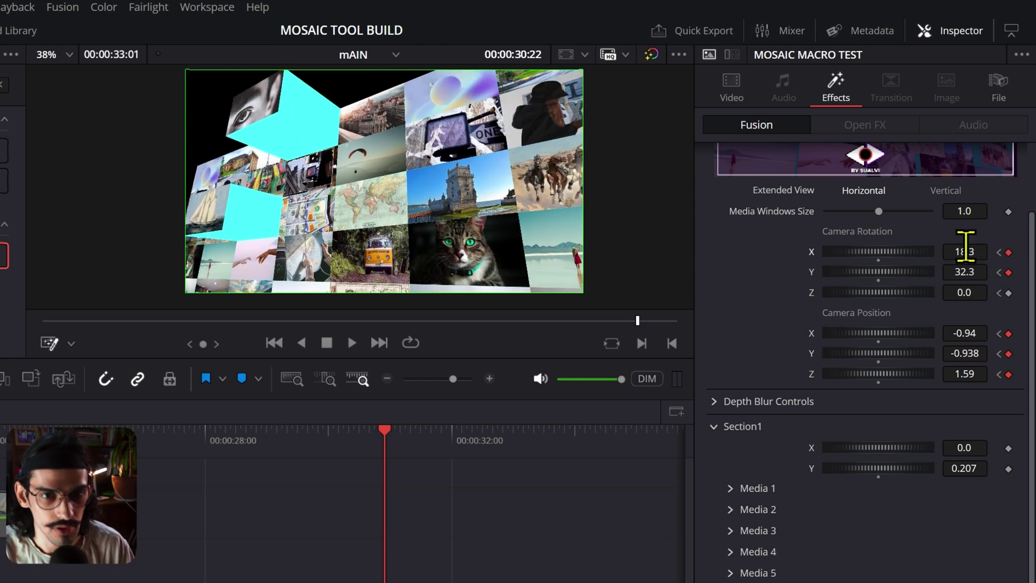
mouse_move(964, 292)
mouse_down()
mouse_move(981, 292)
mouse_move(971, 293)
mouse_up()
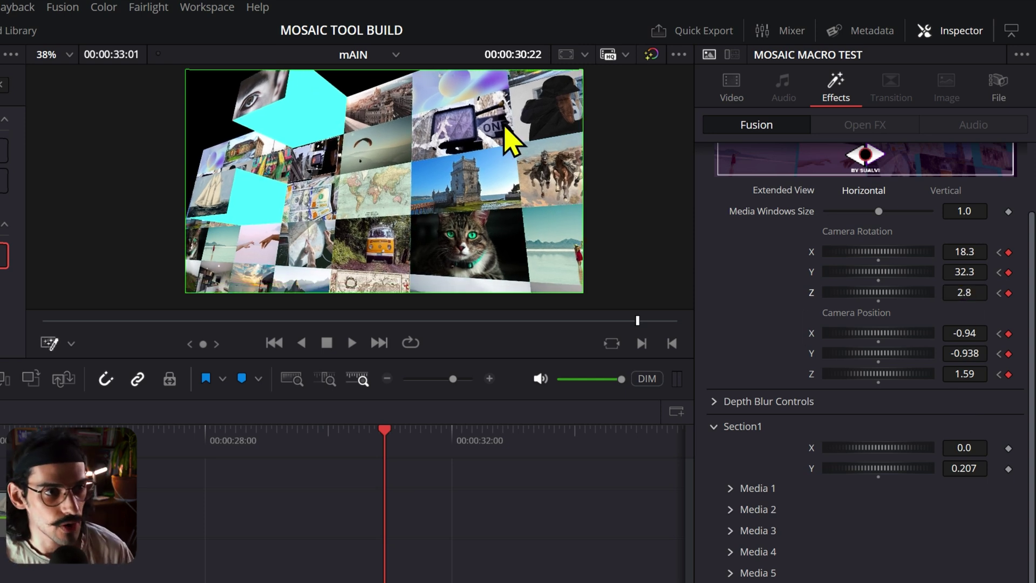
Lower the end Y rotation to 27.6, keyframe Section1 X, and return to 28:02
scroll(501, 138, down, 3)
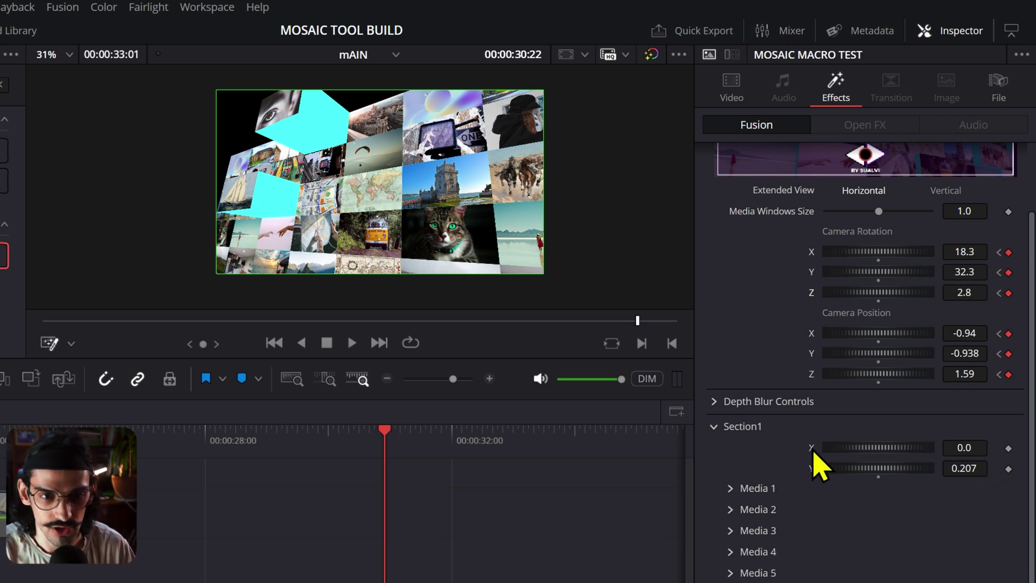
click(874, 208)
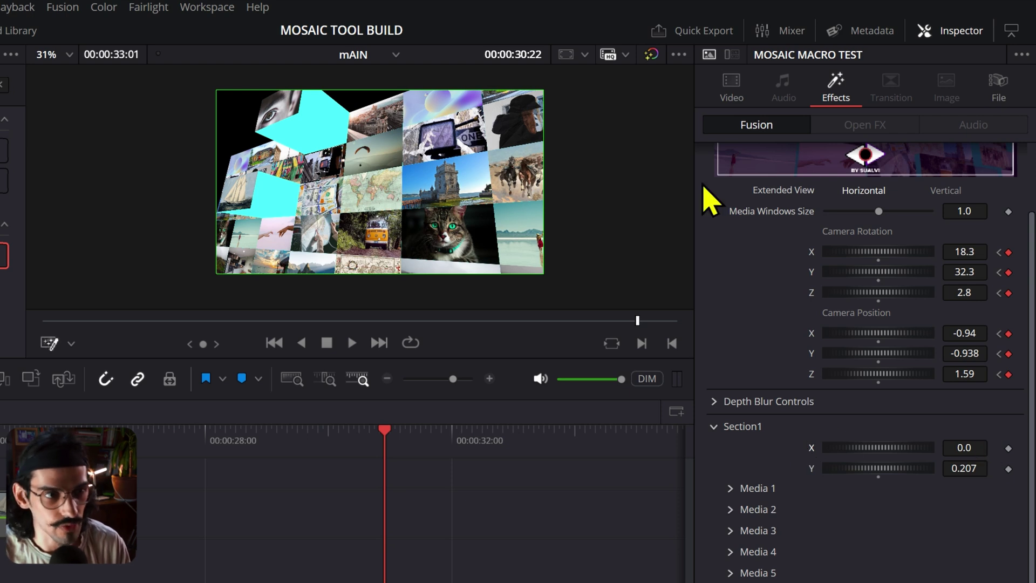
drag(967, 270, 929, 271)
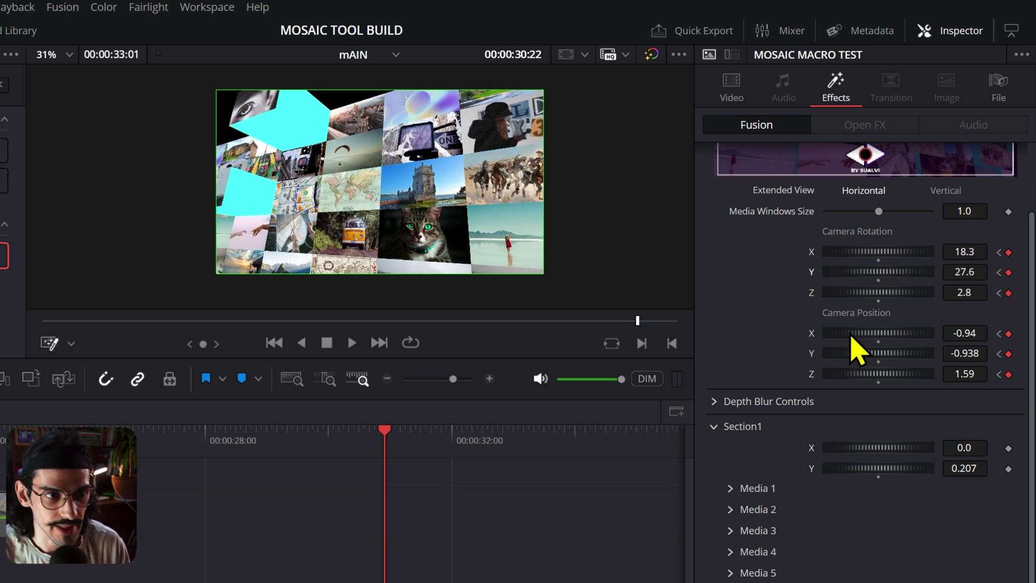
click(1008, 448)
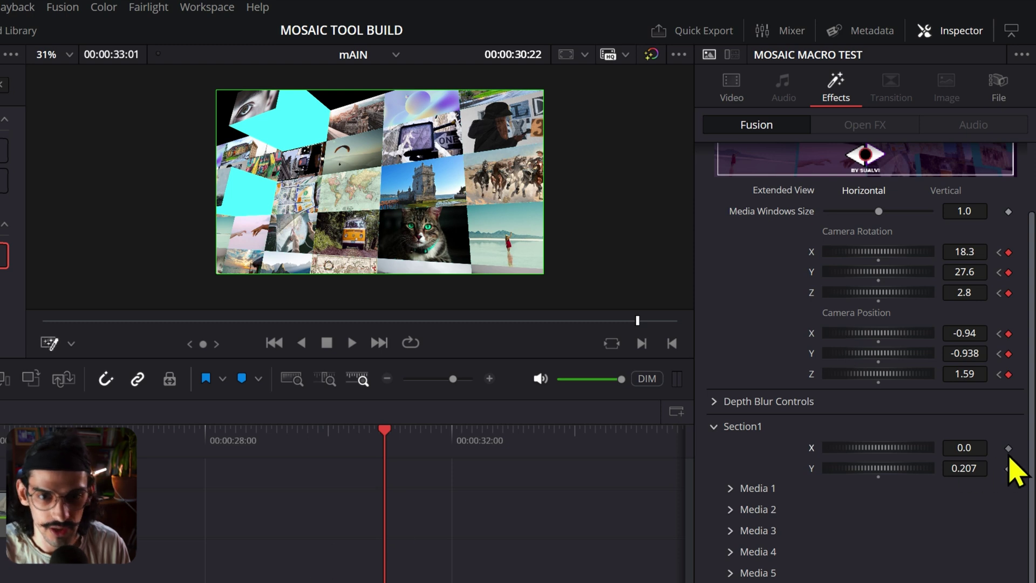
click(215, 449)
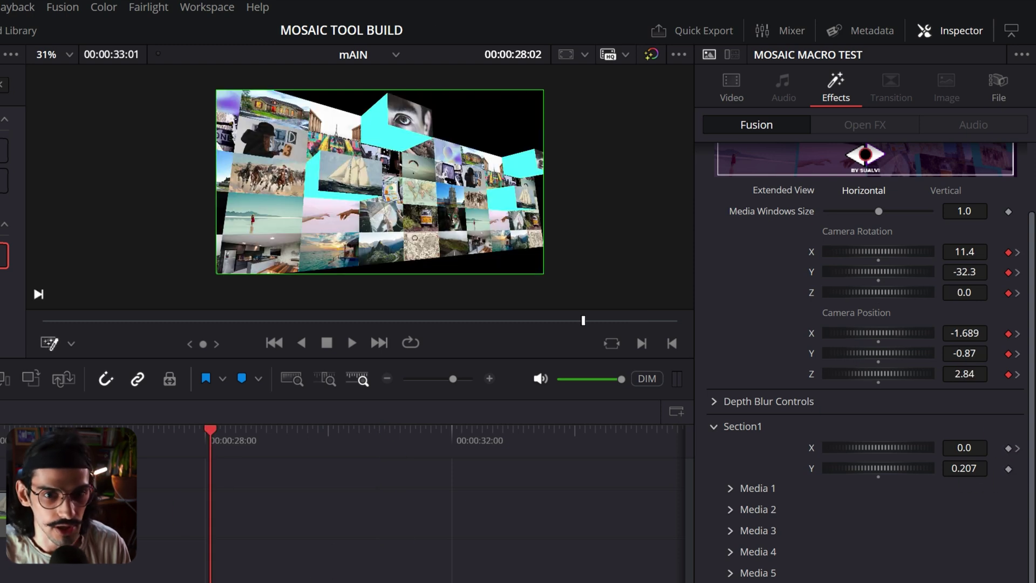
Keyframe Section1 X at 1.102 and Section3 X from -0.119 at 28:02 to 0.048 at 30:22
drag(964, 448, 1033, 447)
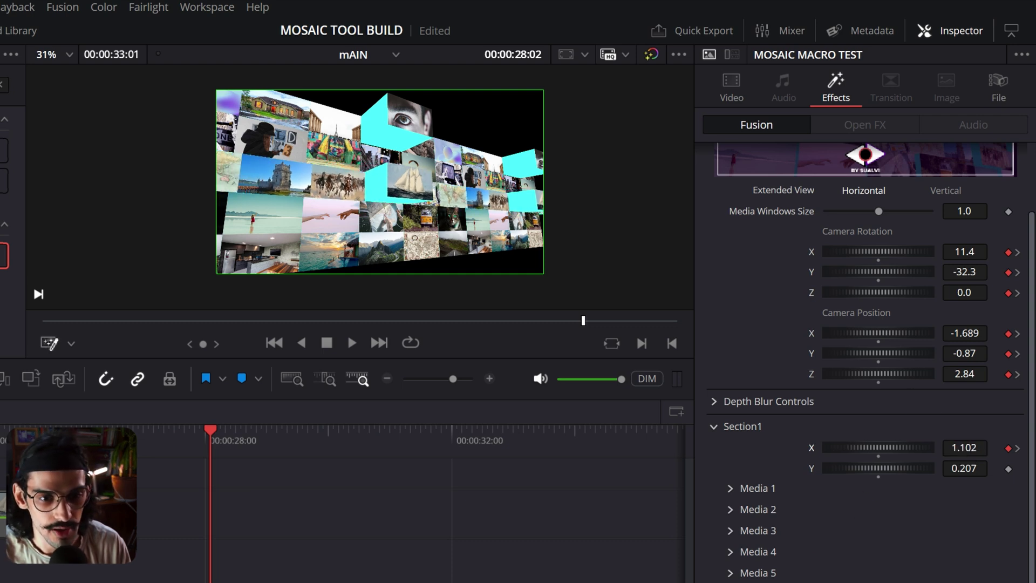
scroll(1013, 548, down, 4)
drag(964, 452, 890, 460)
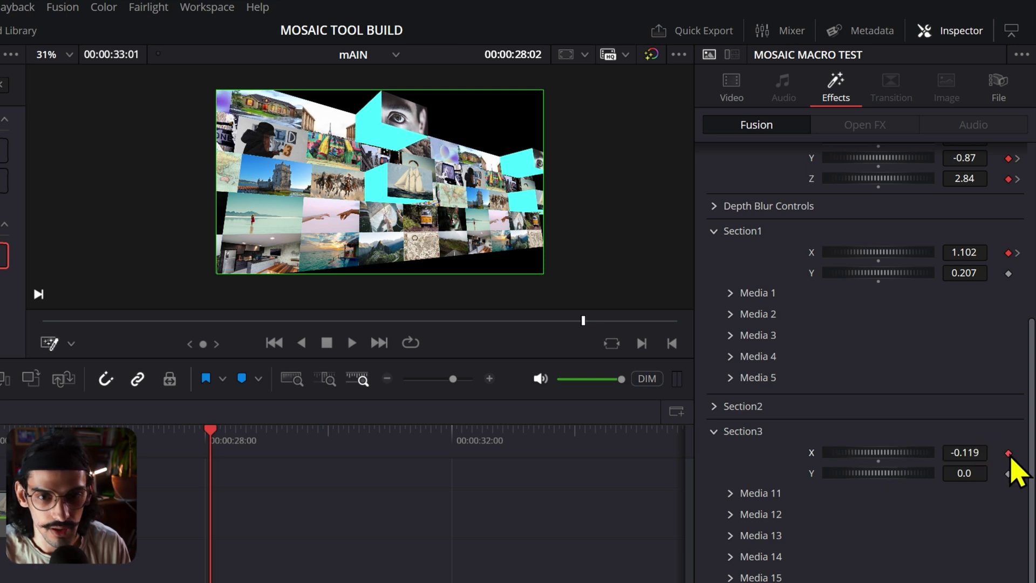
click(1016, 253)
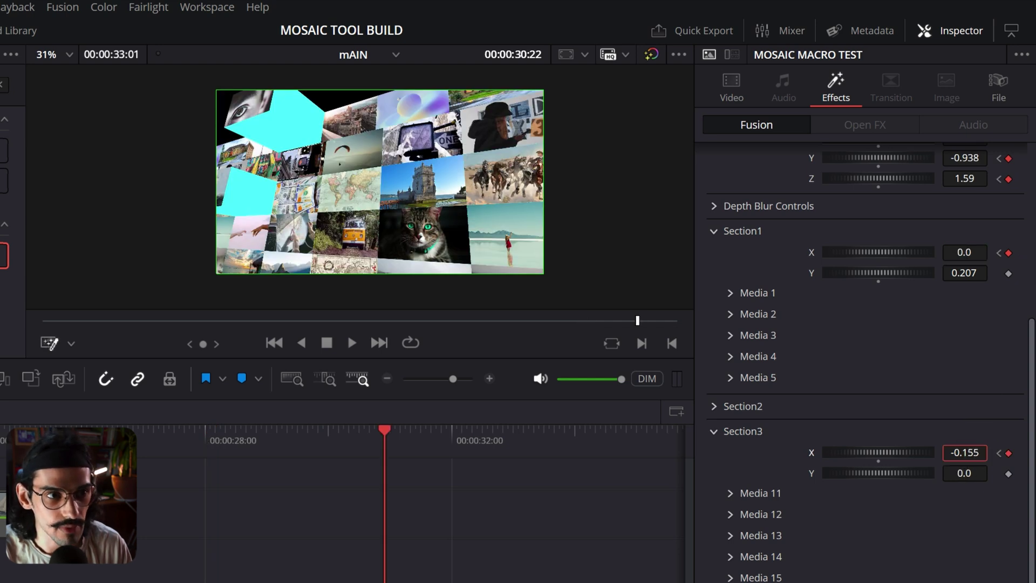
drag(879, 473, 960, 458)
Preview the sliding rows and camera move from 28:02
click(216, 456)
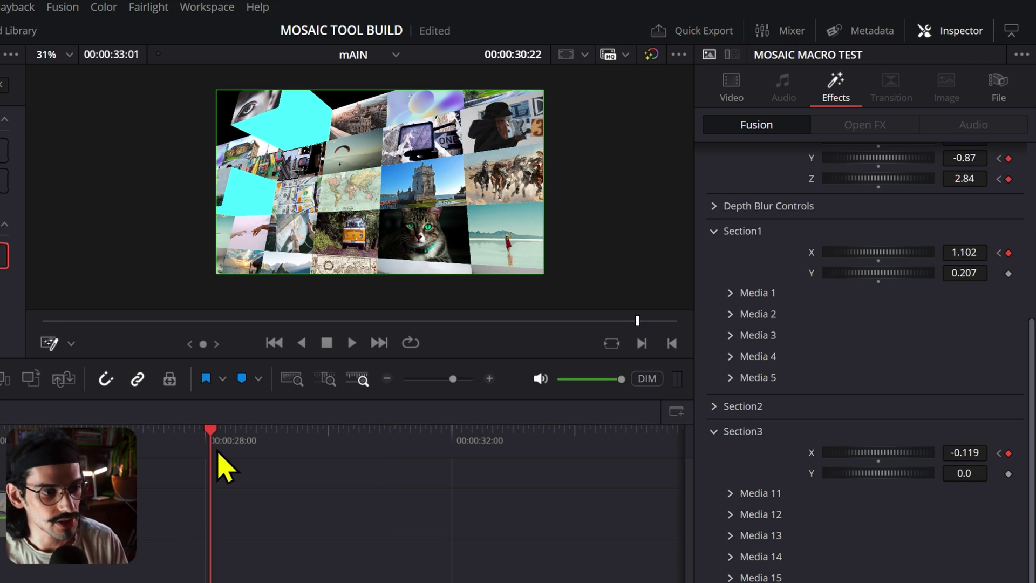
key(space)
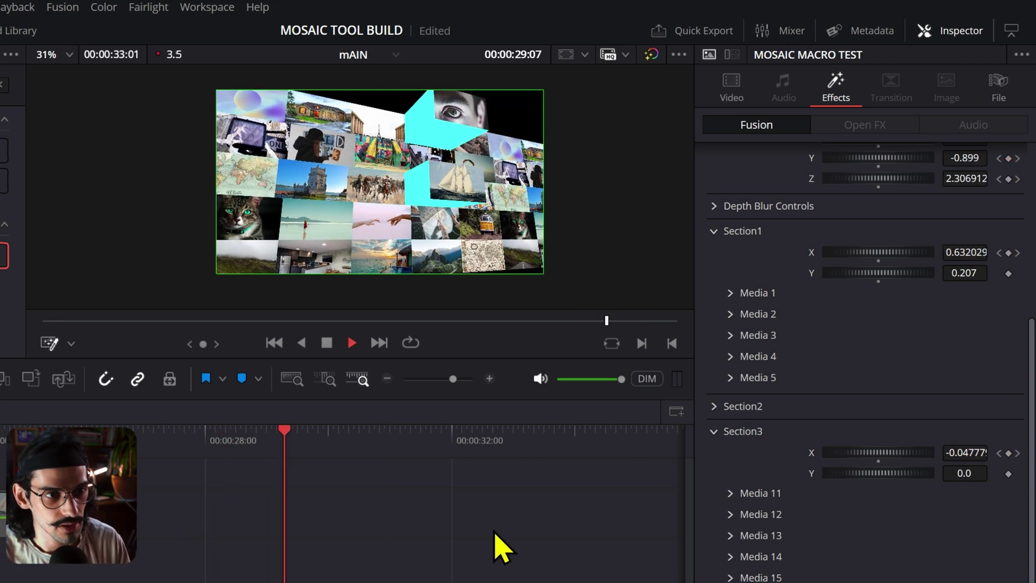
click(494, 532)
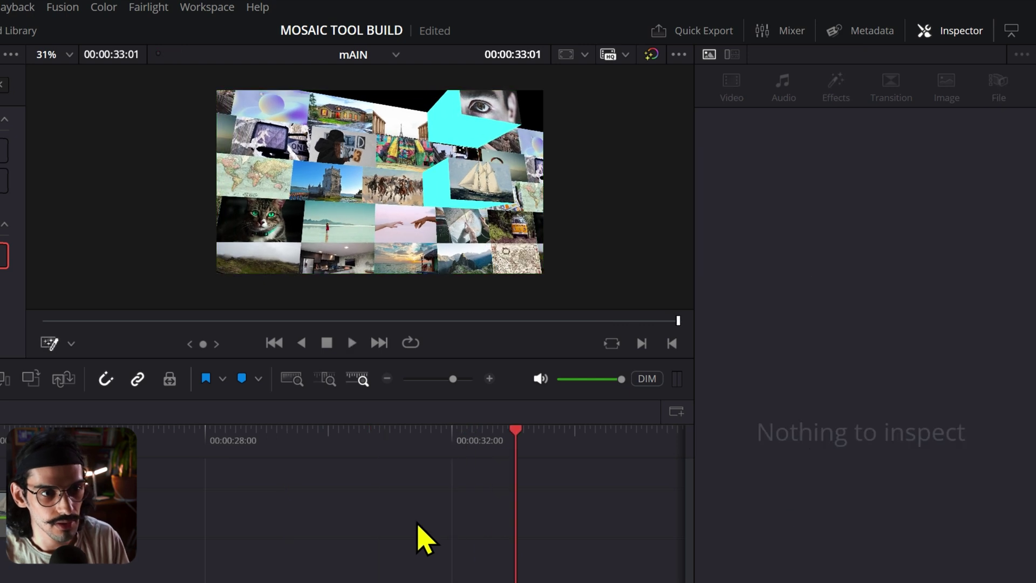
Replay the camera move from before the clip start, then expand Media 1's tile settings
click(350, 456)
drag(351, 452, 210, 458)
key(space)
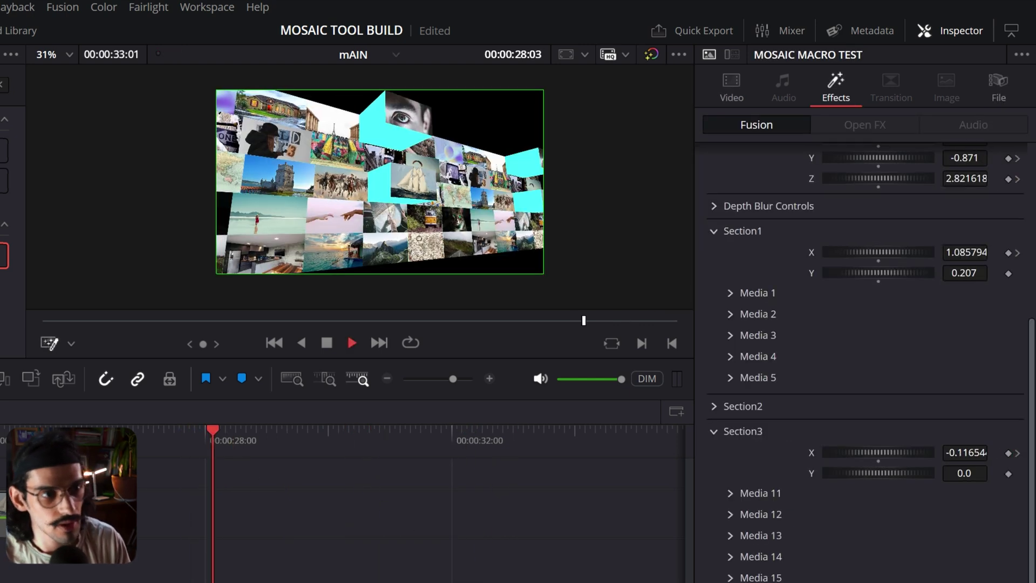
key(space)
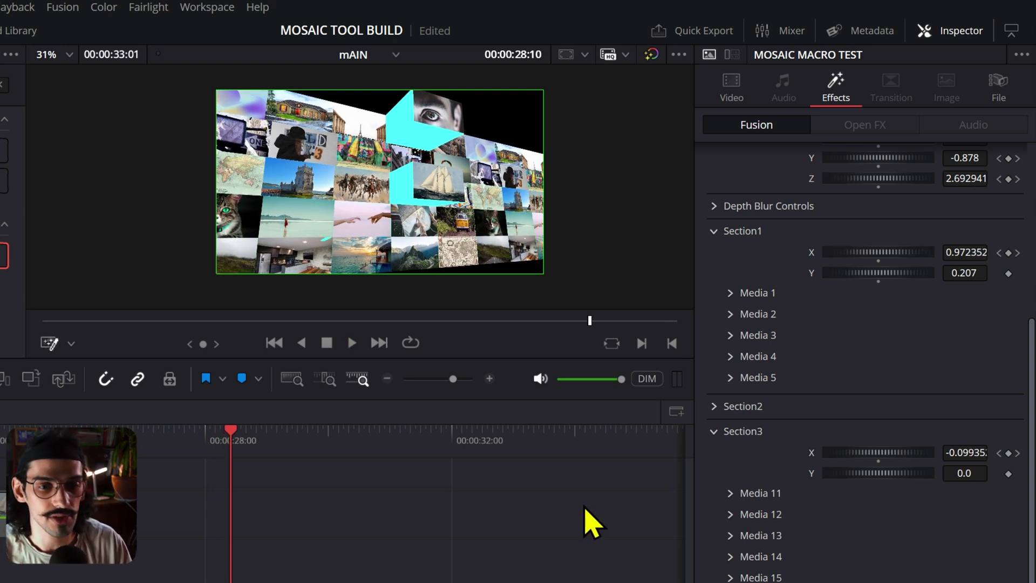
scroll(752, 365, up, 5)
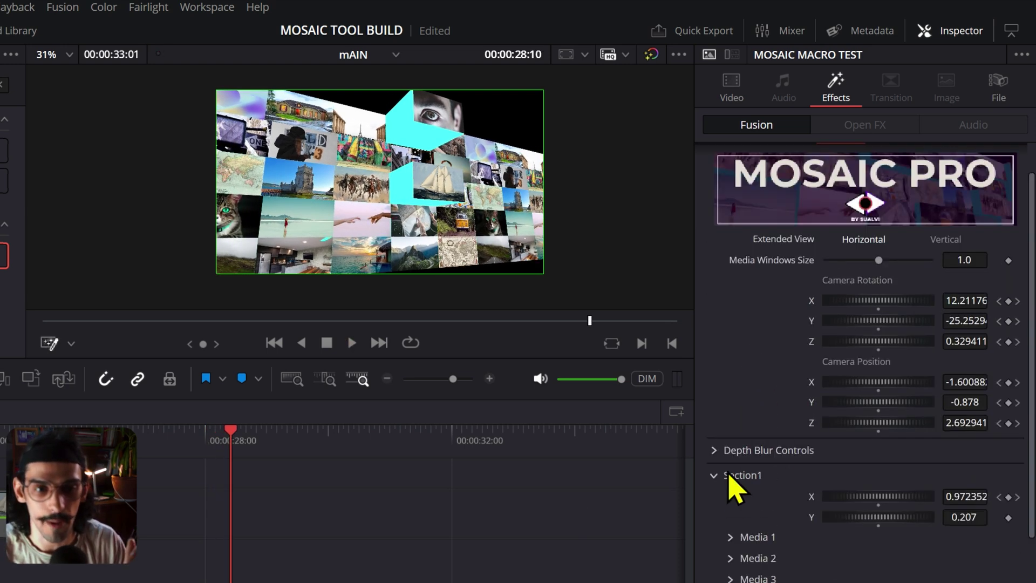
click(734, 537)
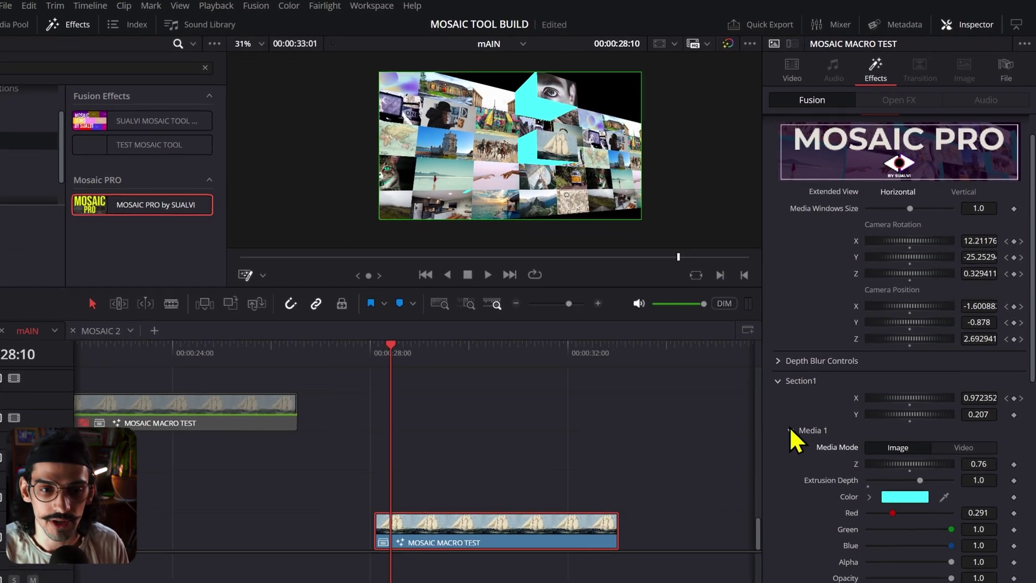
Collapse Media 1's settings, briefly play the mosaic clip and reselect it
click(790, 427)
key(space)
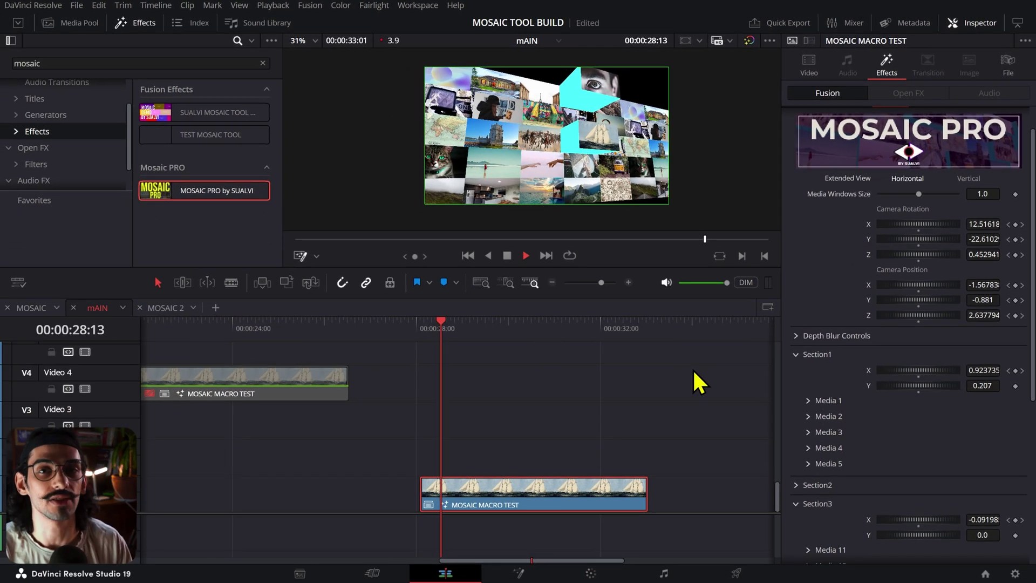
click(694, 372)
click(578, 482)
key(space)
scroll(572, 442, left, 2)
scroll(562, 431, right, 2)
Alt-drag a duplicate onto the track above and render it in place as H.264 MP4
drag(518, 456, 516, 454)
right_click(516, 454)
click(600, 127)
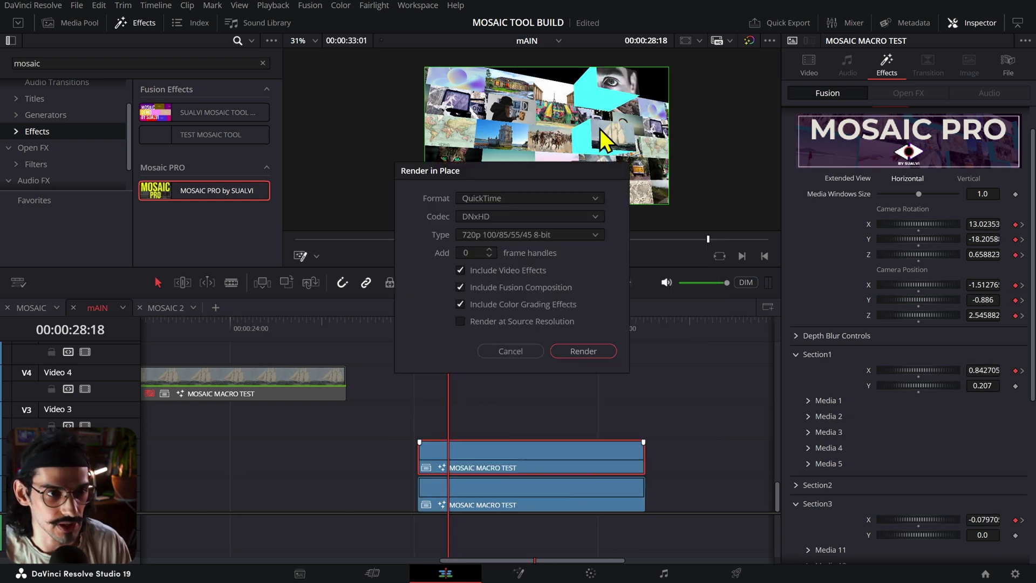
click(488, 198)
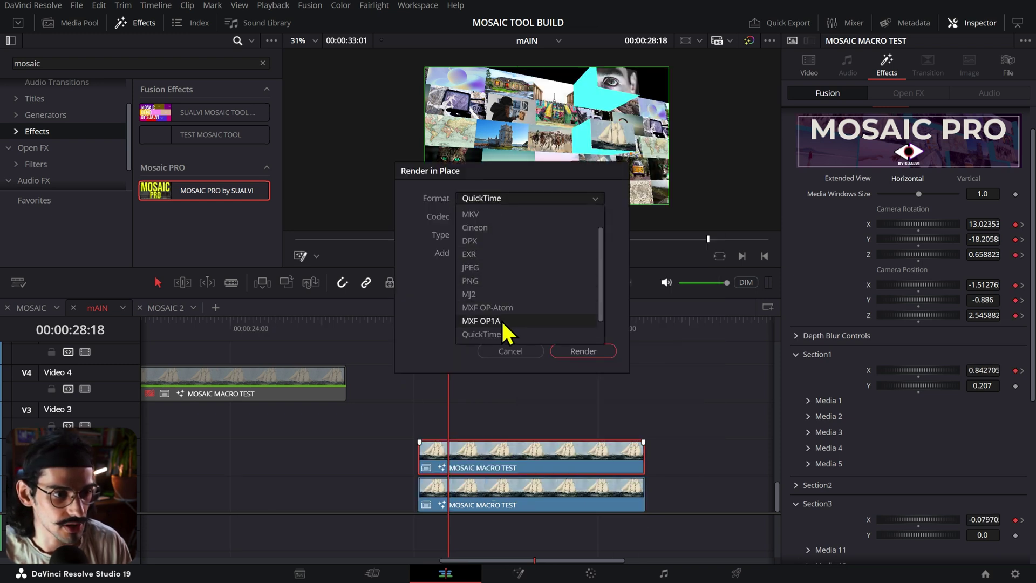
click(474, 321)
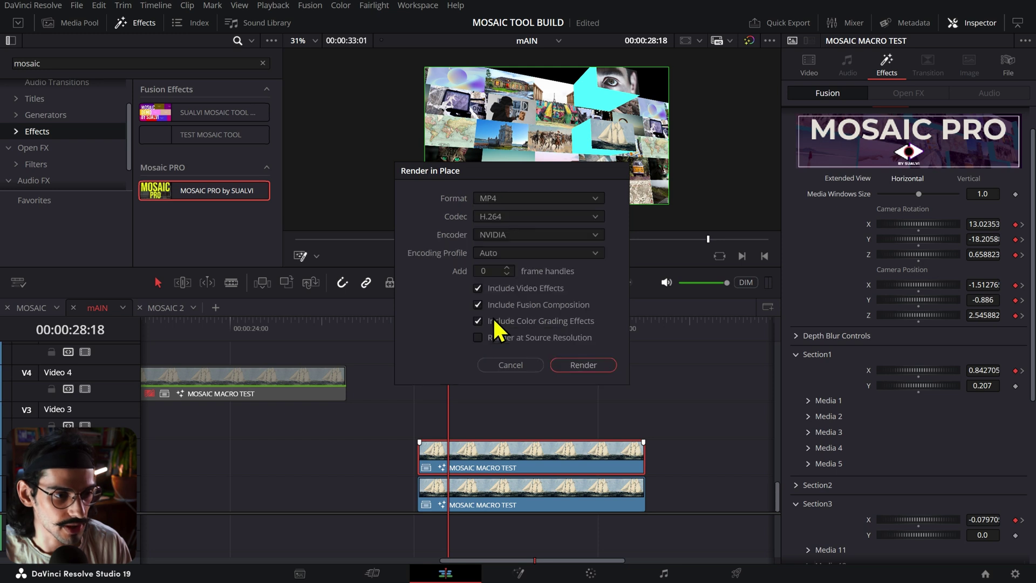
click(595, 365)
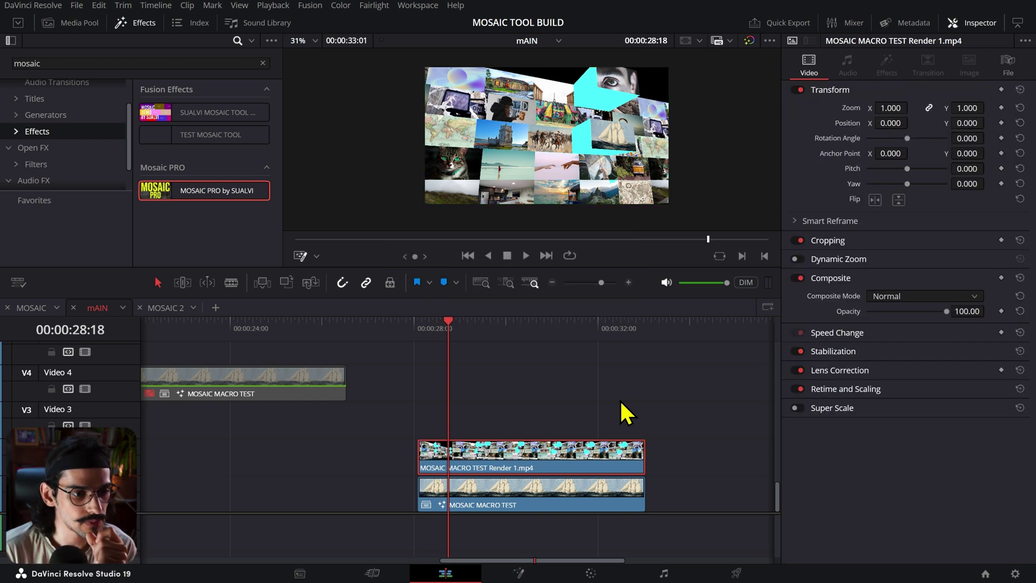
Play the rendered MP4 clip from 28:02
click(419, 335)
key(space)
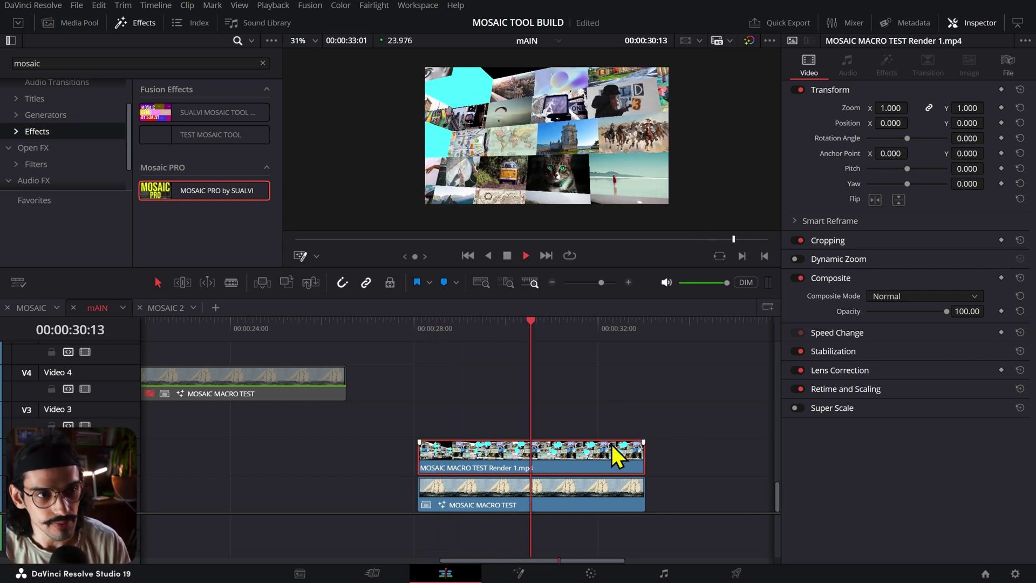
key(space)
Replay the render from 28:02 and switch to the Fusion page
click(526, 338)
click(404, 345)
click(423, 330)
key(space)
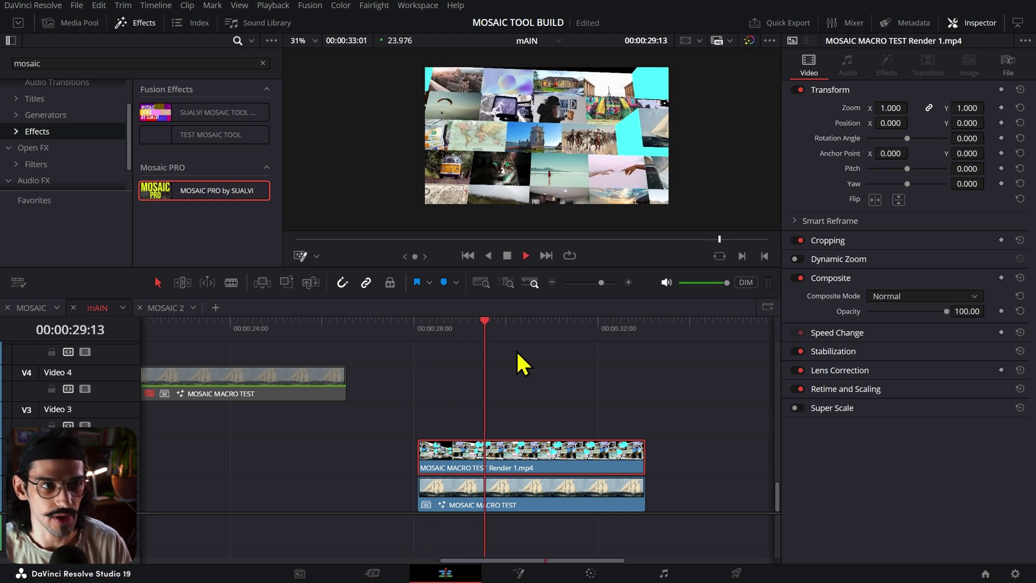
key(shift+5)
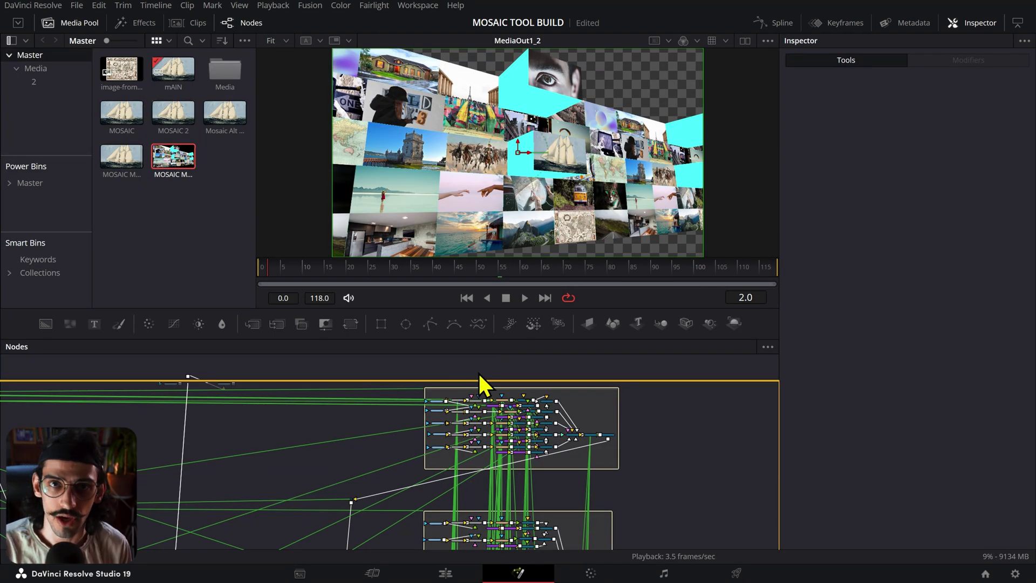
Play the Fusion composition from frame 0, scrub back to frame 7, and return to the Edit page
drag(263, 283, 258, 280)
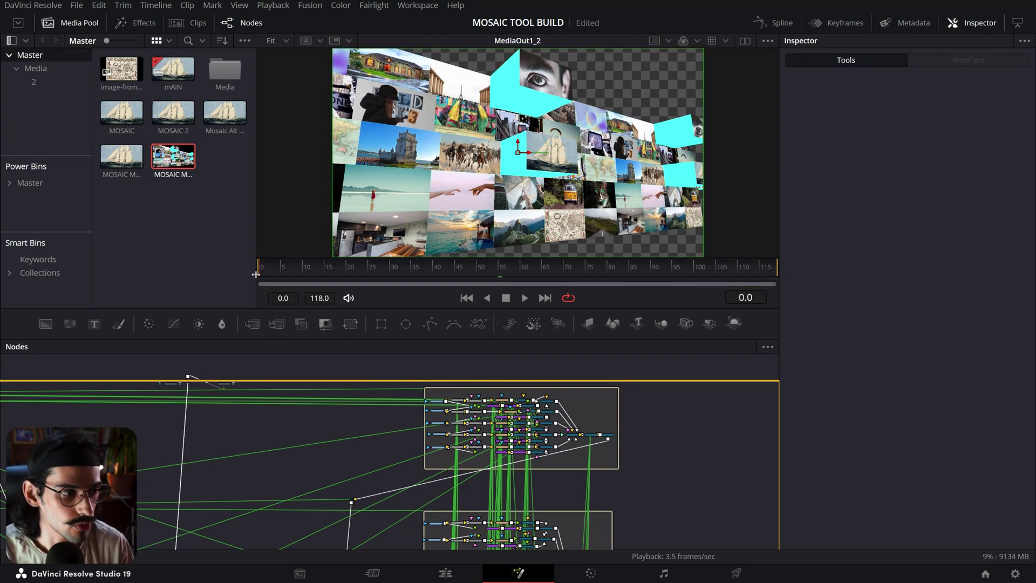
key(space)
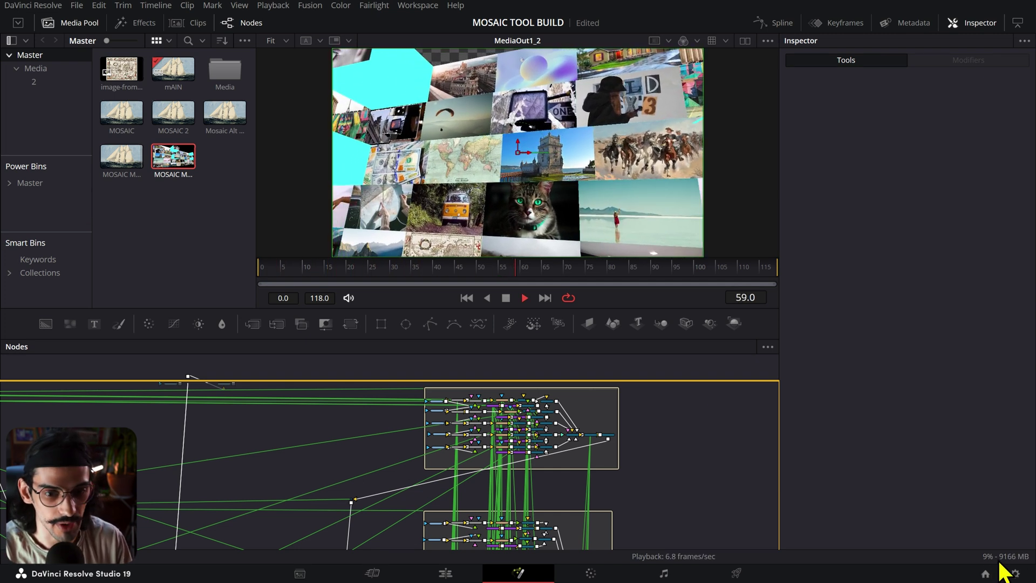
key(space)
click(328, 274)
key(Home)
key(space)
key(space)
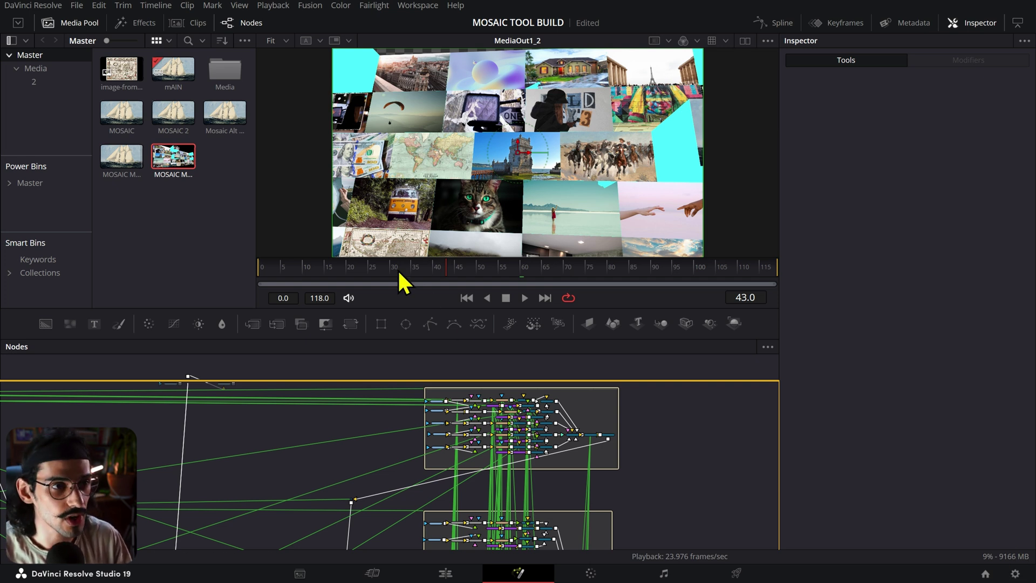
drag(397, 269, 292, 280)
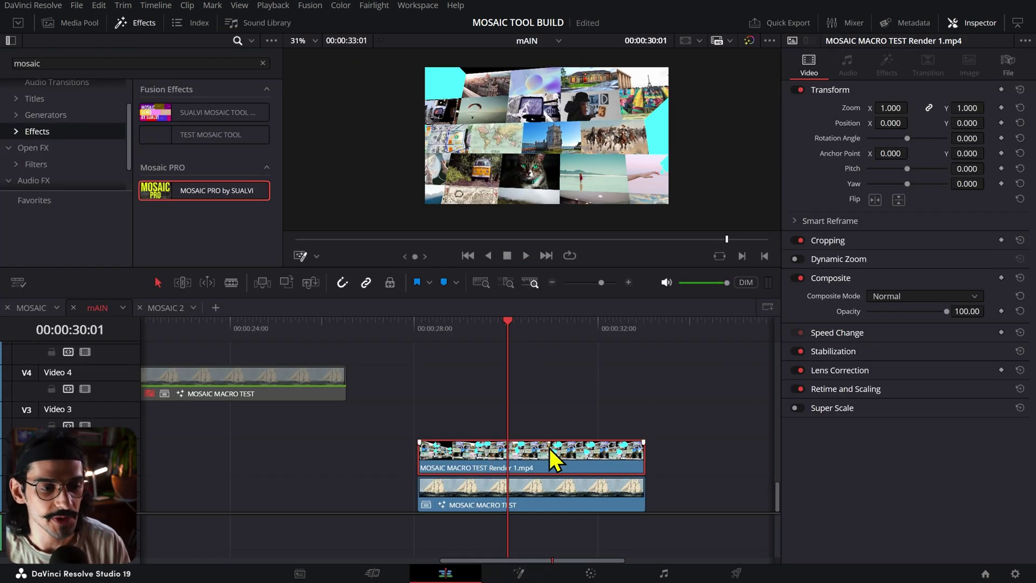
key(d)
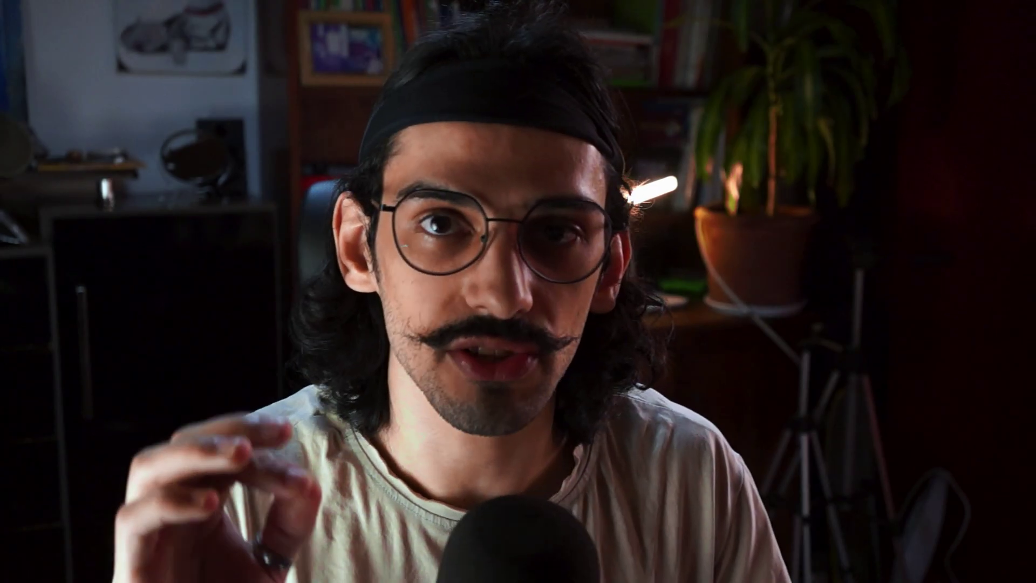